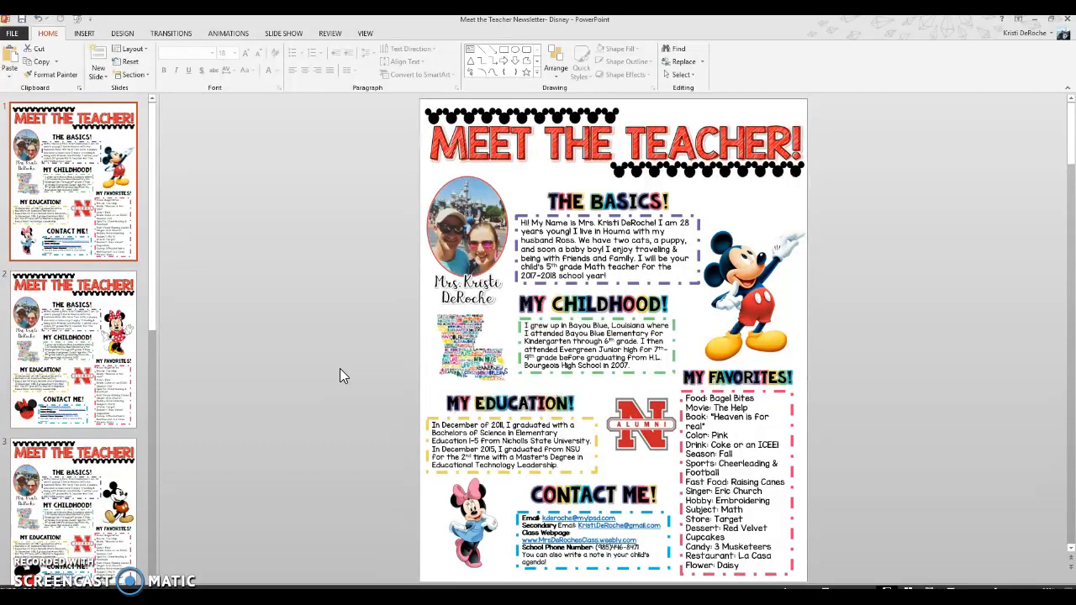
left_click(630, 142)
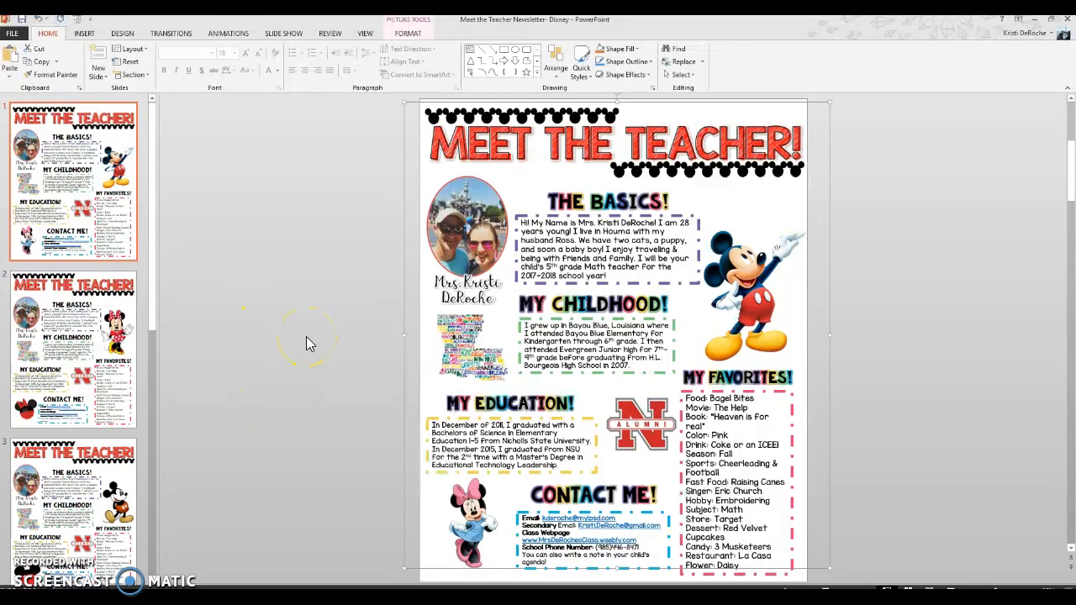
left_click(876, 179)
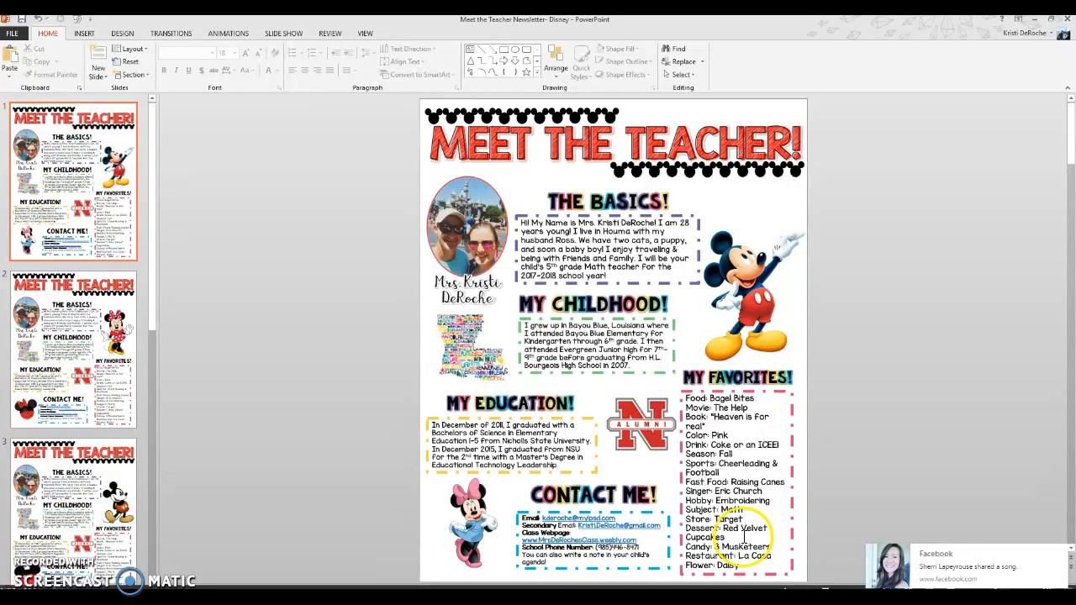
Step: Replace the oval teacher photo on slide 1 with the picture 20151212_161143 from the Google Drive folder
left_click(489, 244)
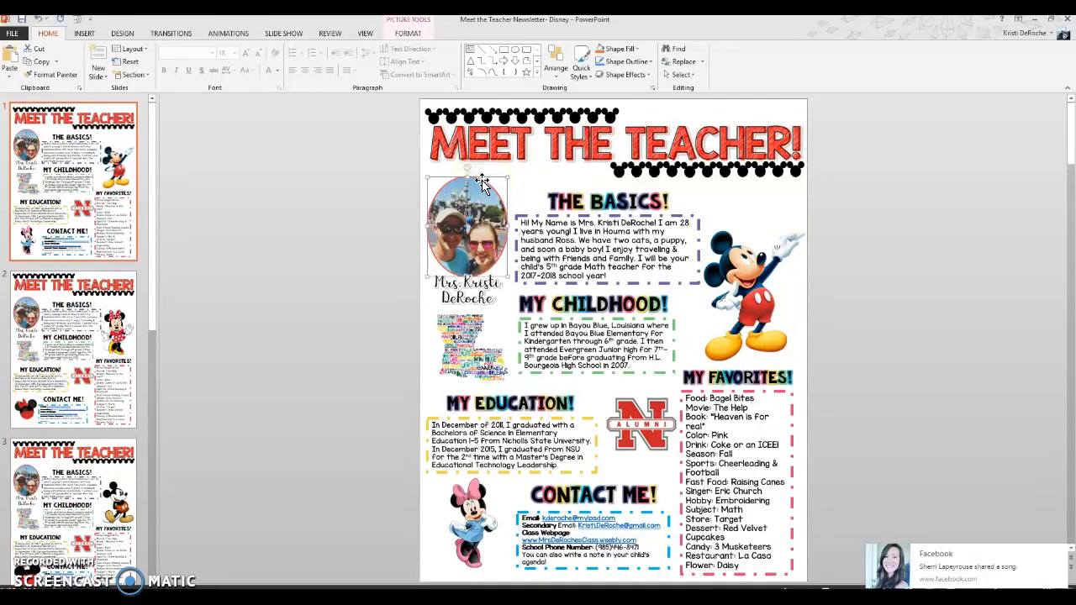
left_click(411, 30)
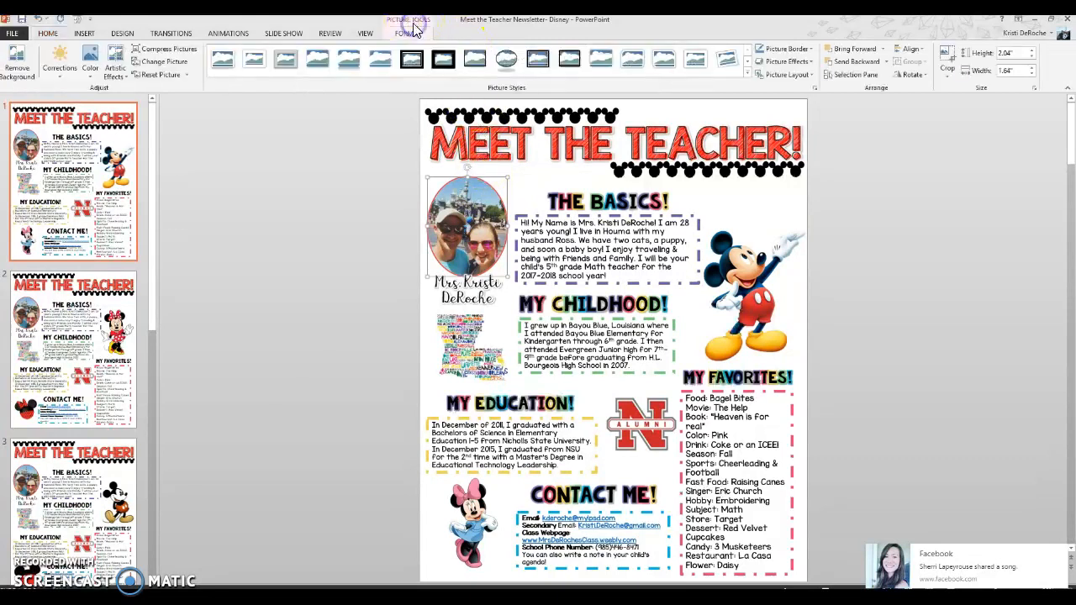
left_click(177, 66)
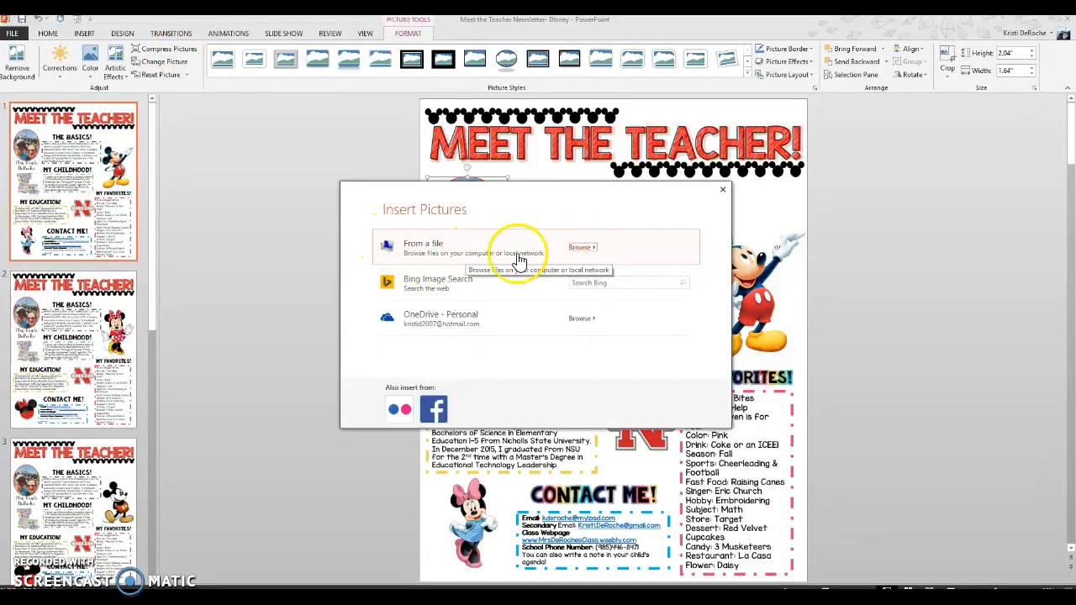
left_click(581, 247)
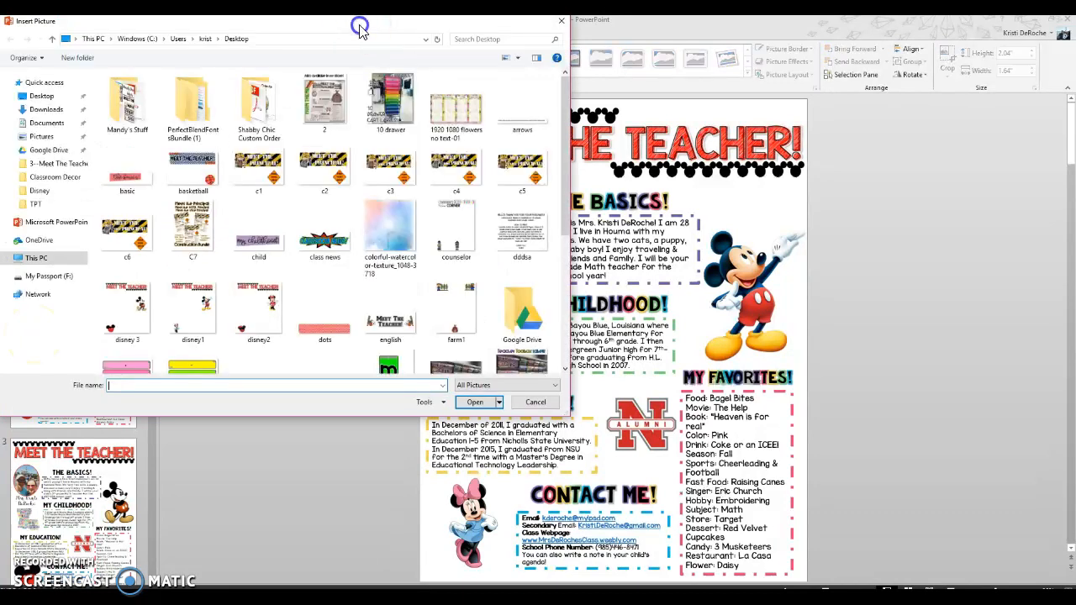
left_click_drag(359, 27, 409, 34)
left_click(94, 107)
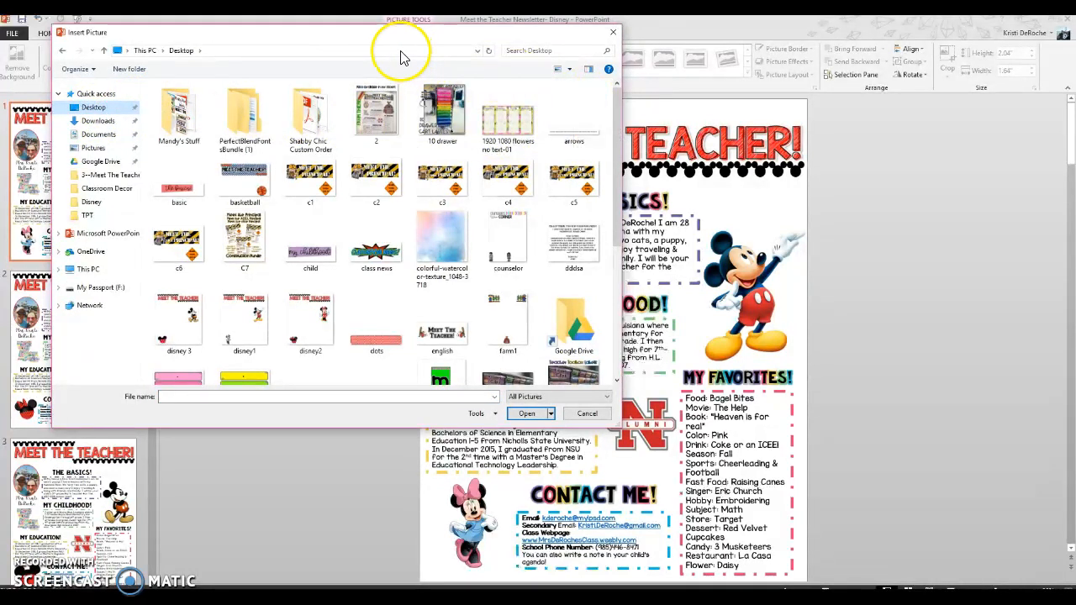
left_click(97, 160)
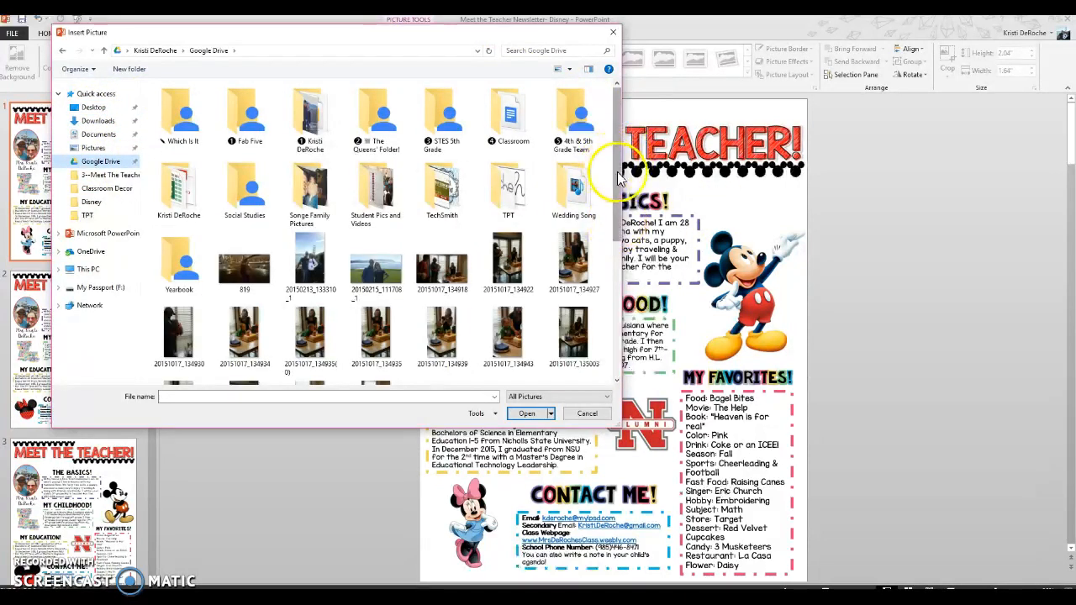
left_click_drag(617, 237, 617, 336)
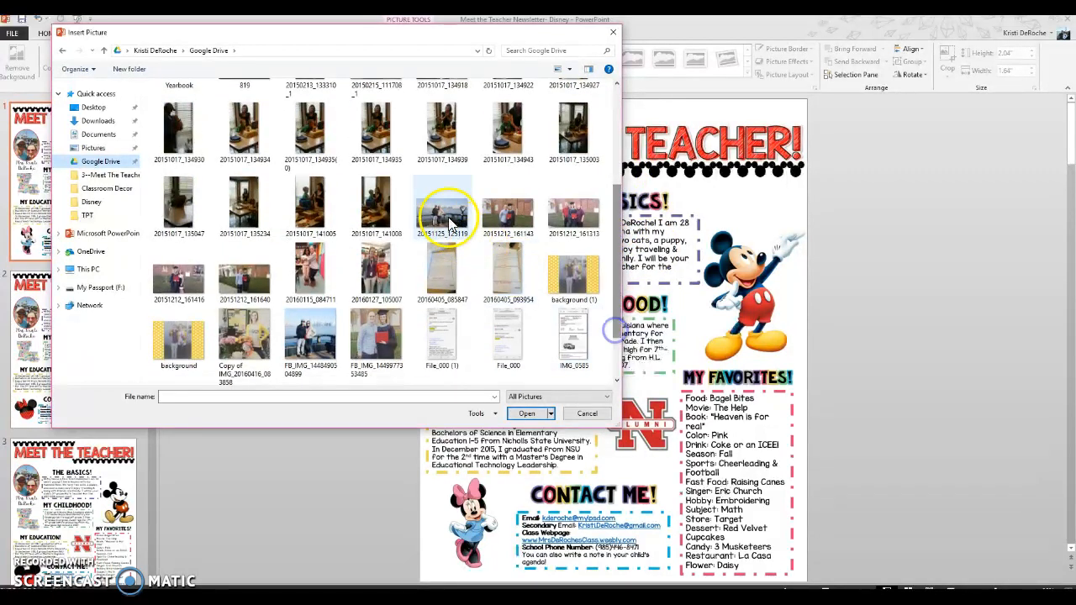
double_click(498, 212)
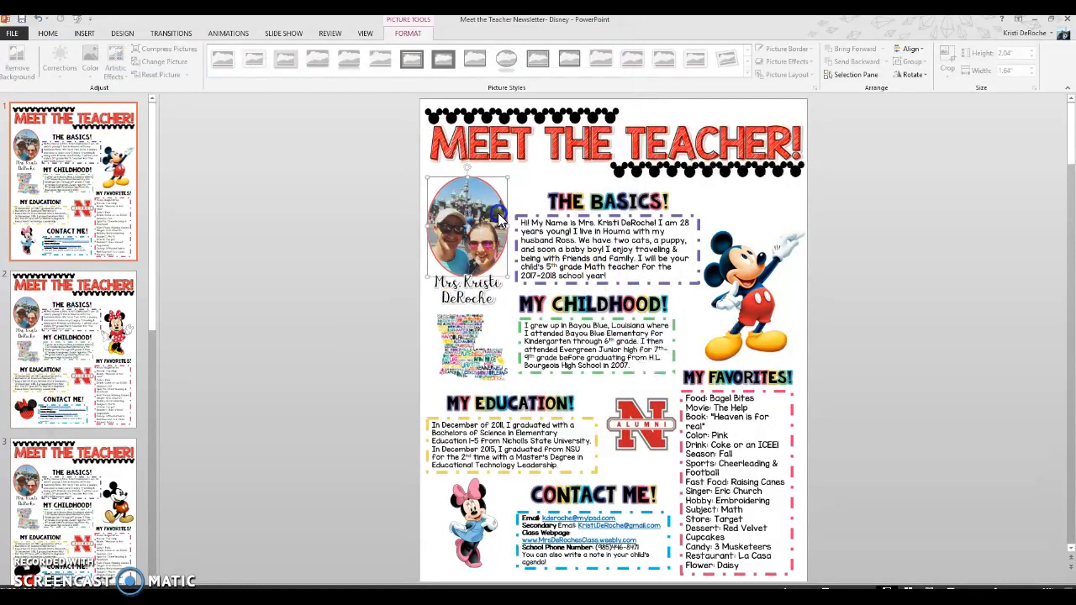
left_click(466, 222)
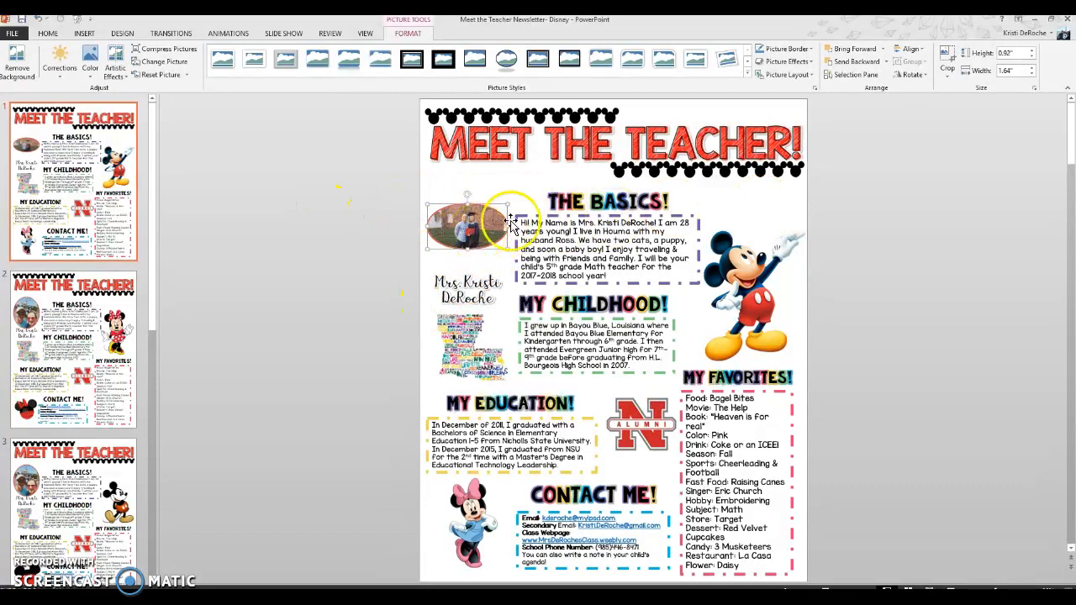
Step: Crop the oval photo to the two people, enlarge it to about 2.12 by 1.56 inches, and place it above the teacher's name
left_click(949, 61)
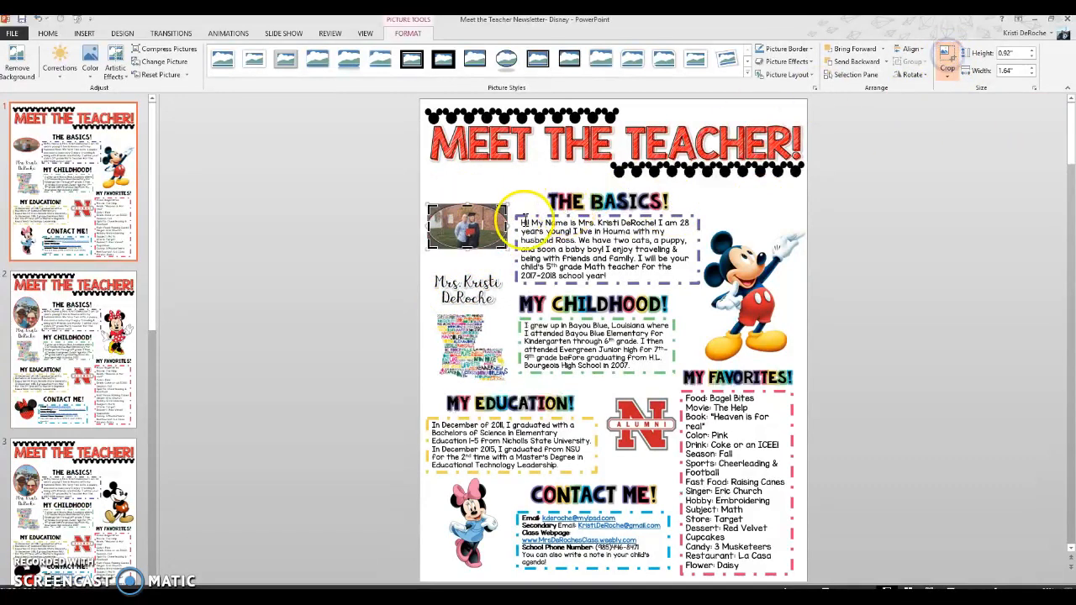
left_click_drag(506, 227, 451, 236)
left_click(948, 60)
left_click_drag(467, 240, 505, 272)
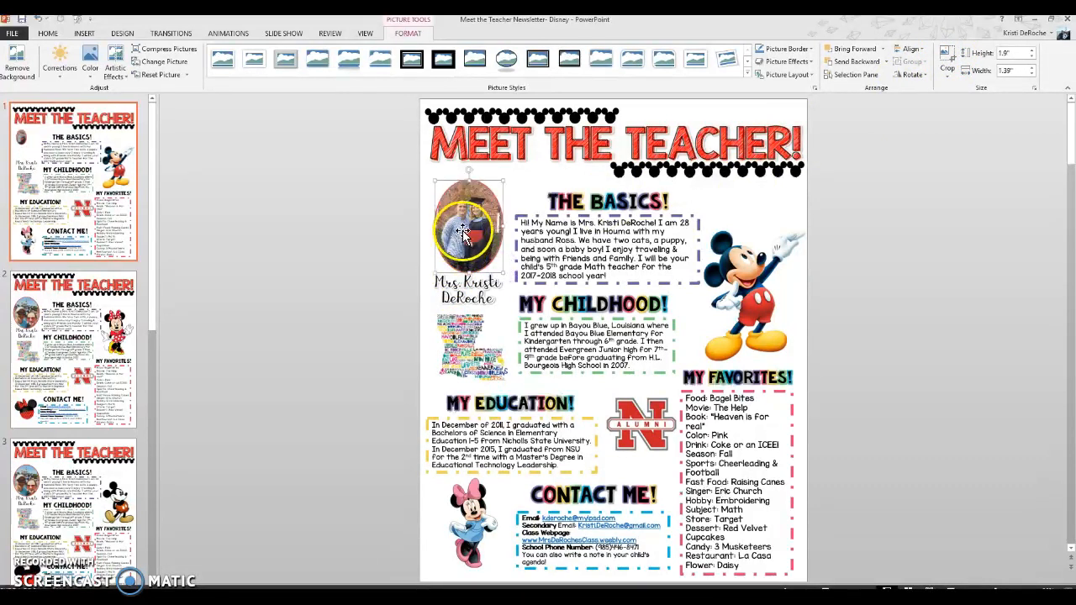
mouse_move(433, 180)
left_mouse_down()
mouse_move(427, 163)
mouse_move(427, 175)
left_mouse_up()
left_click_drag(464, 212, 460, 216)
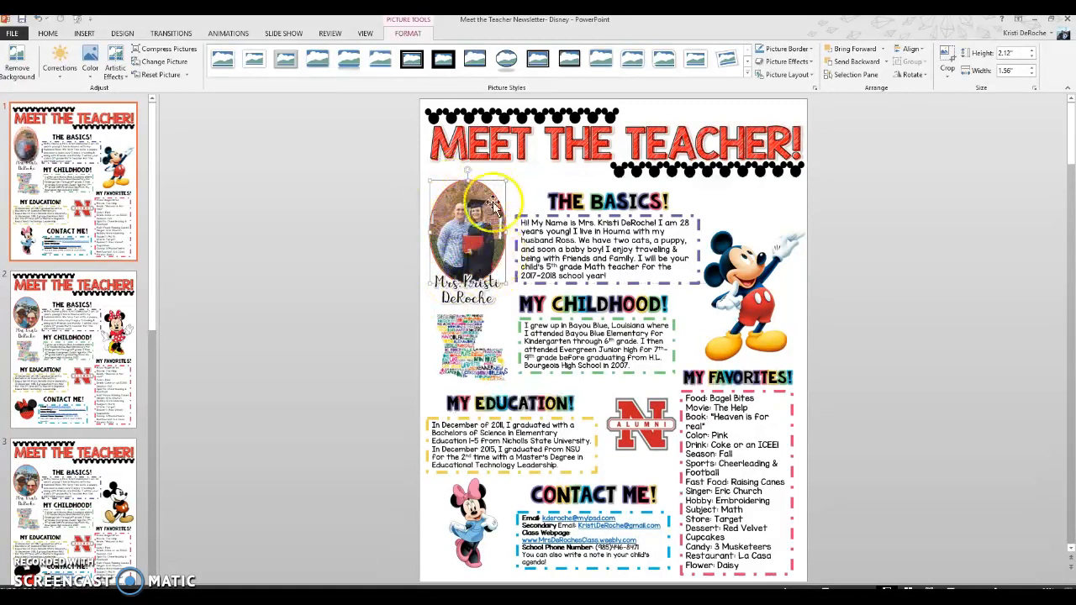
left_click(345, 221)
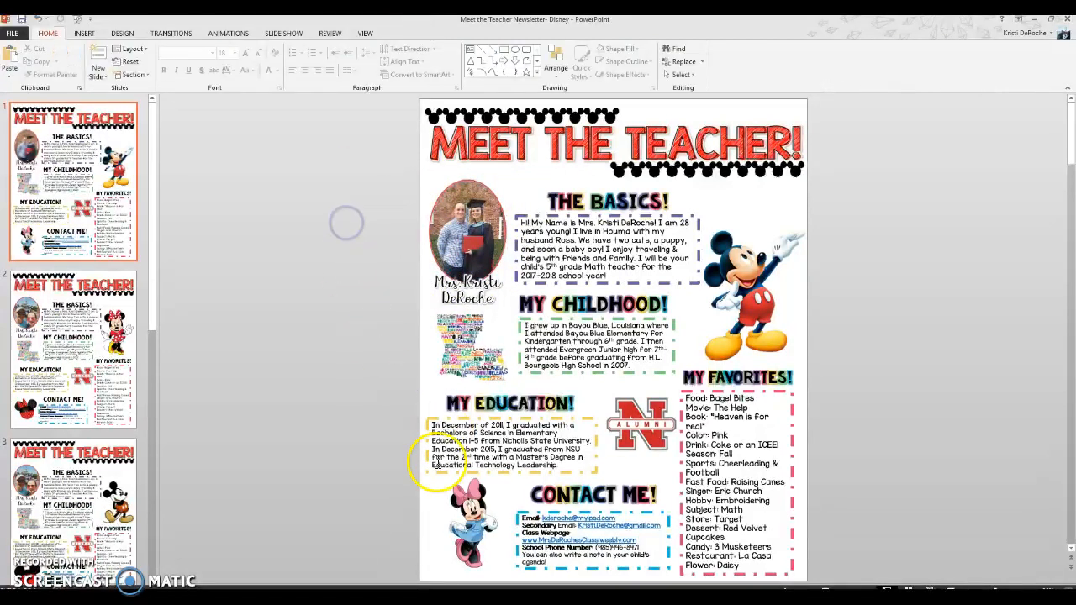
left_click(467, 213)
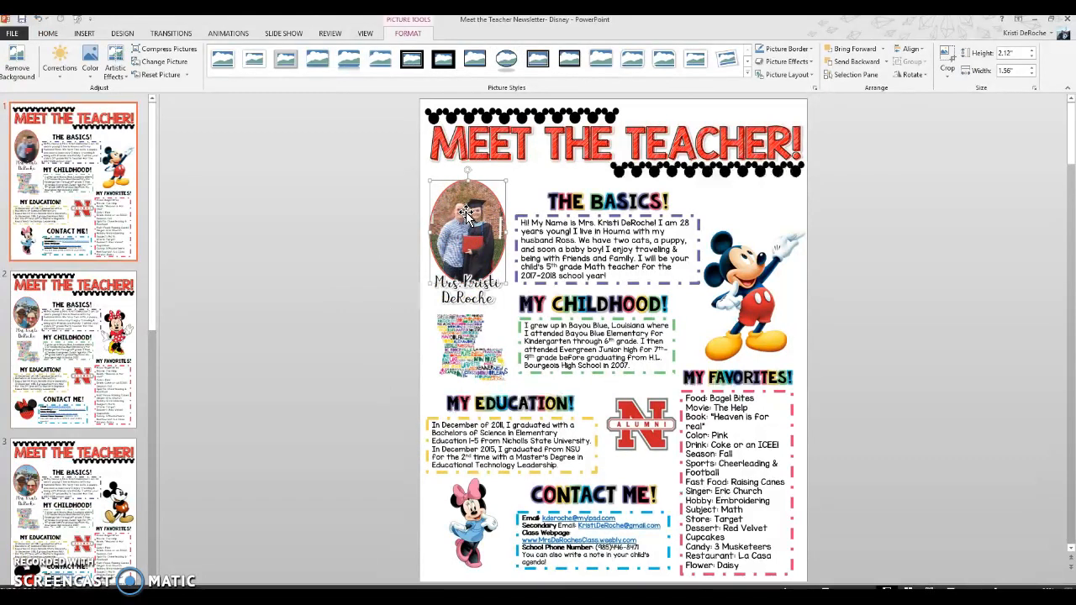
left_click(164, 63)
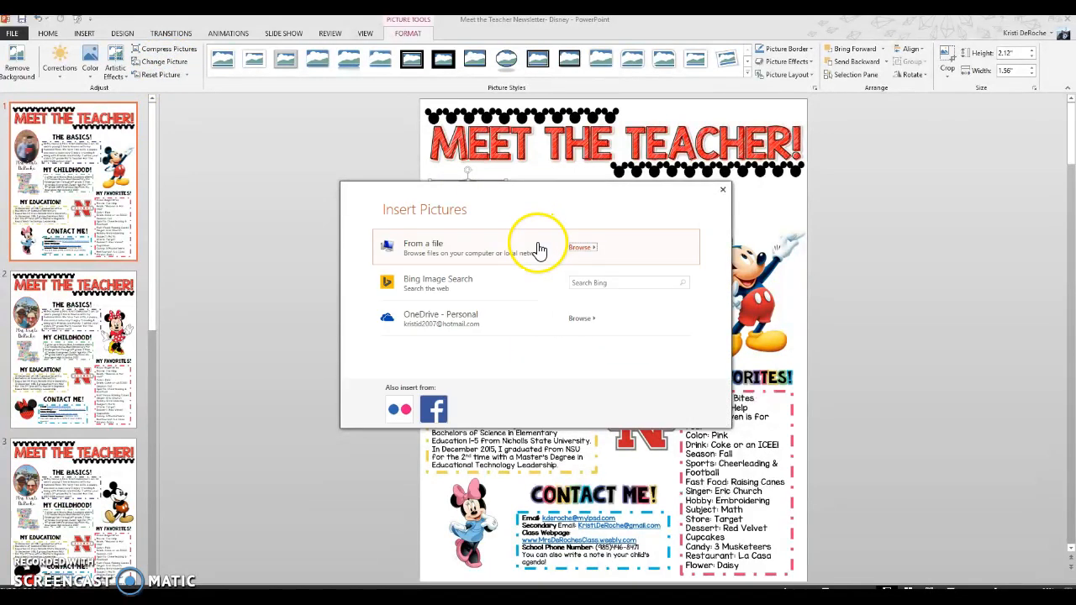
left_click(585, 243)
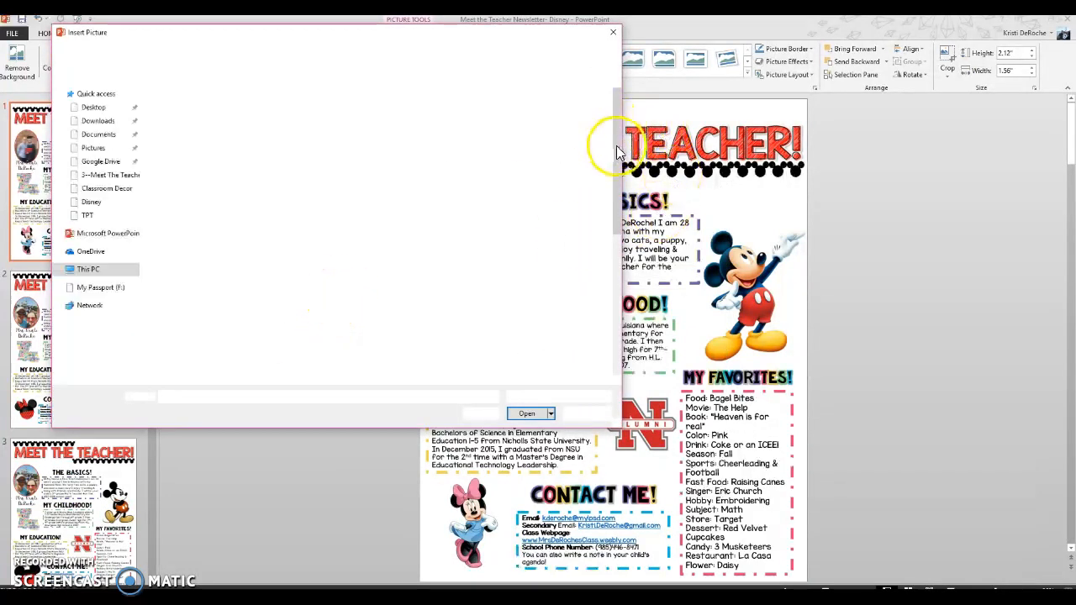
left_click_drag(617, 211, 614, 346)
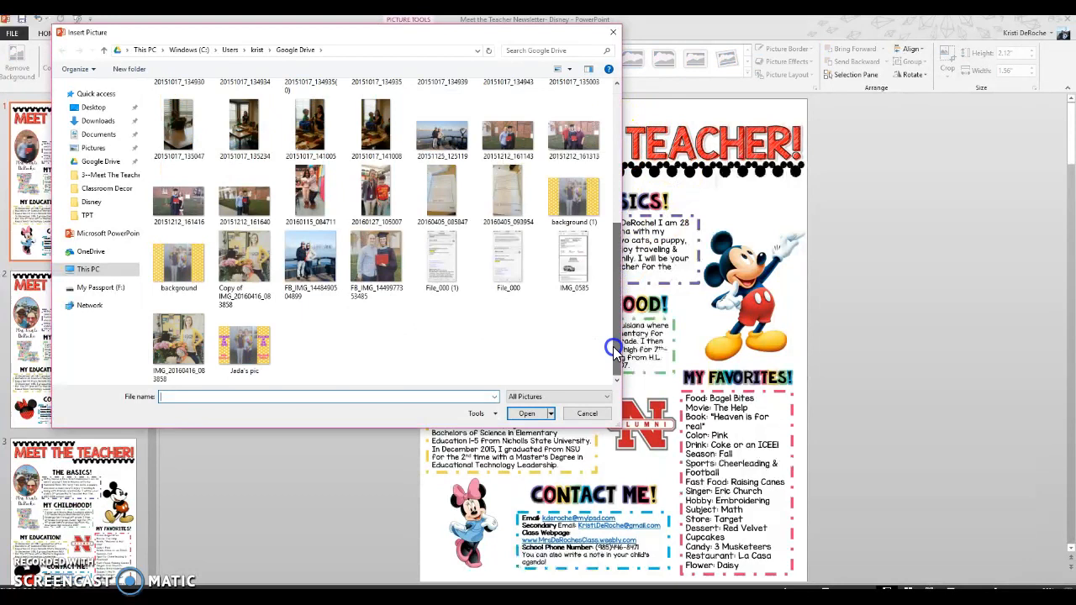
left_click(379, 268)
double_click(379, 267)
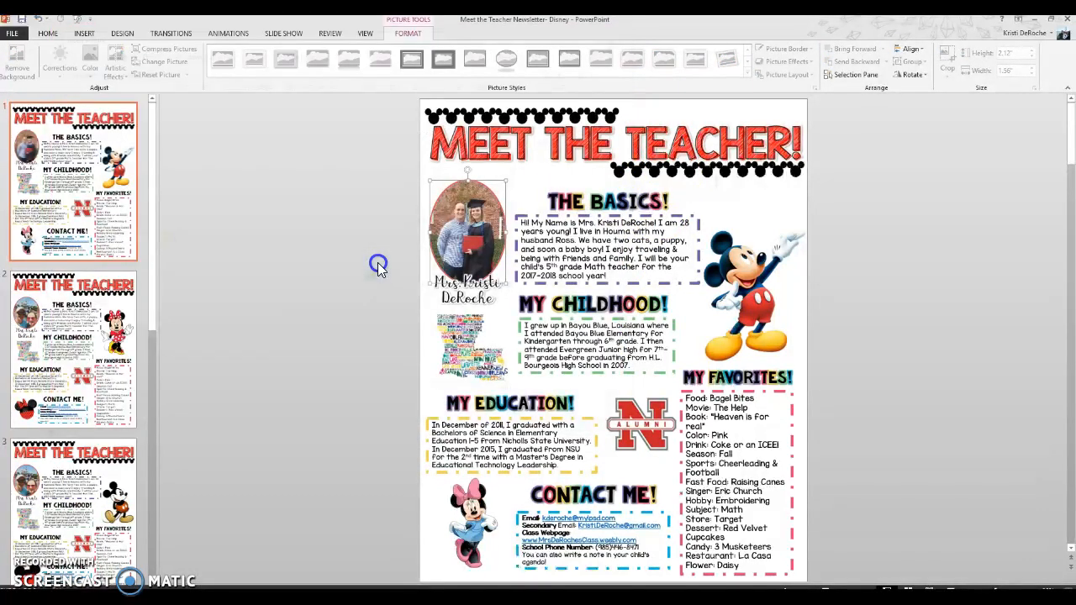
left_click(472, 225)
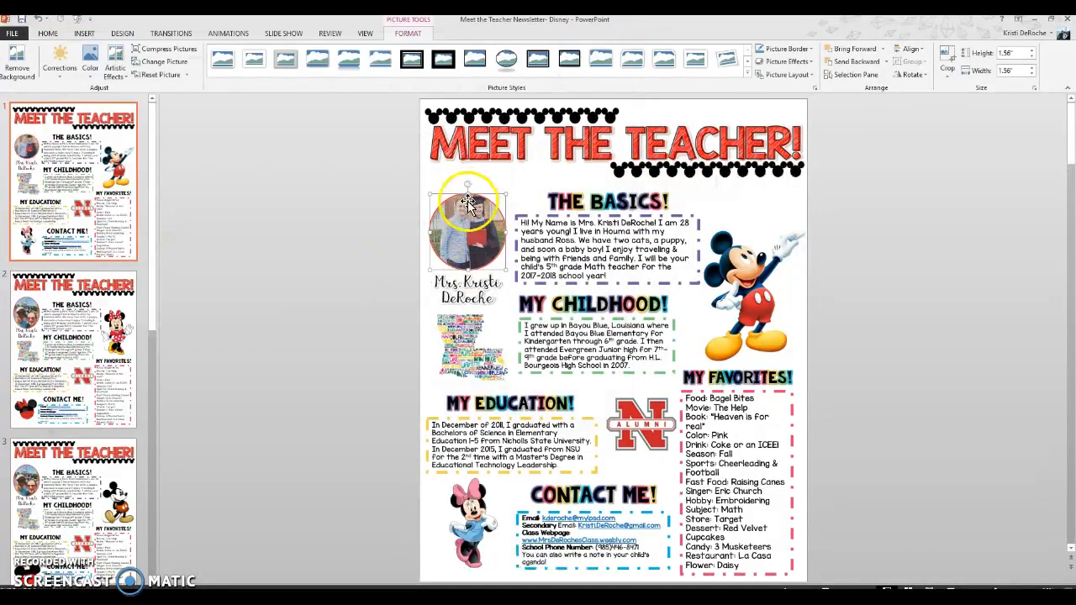
Step: Crop the sides of the graduation photo, then enlarge it to about 2.15 by 1.76 inches above the teacher's name
left_click_drag(468, 213, 466, 204)
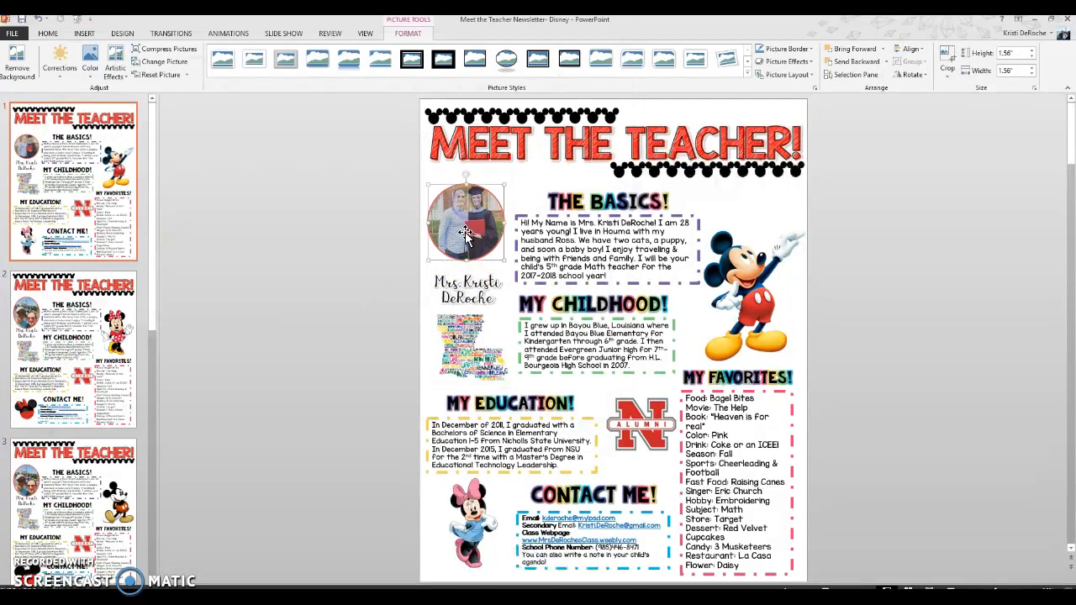
left_click(945, 56)
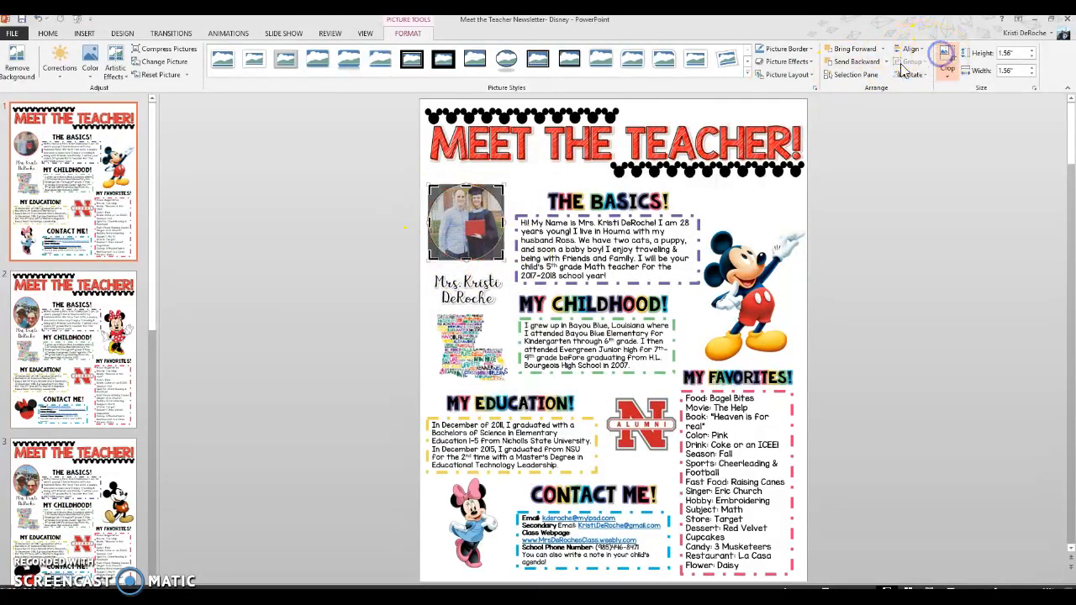
left_click_drag(502, 221, 454, 221)
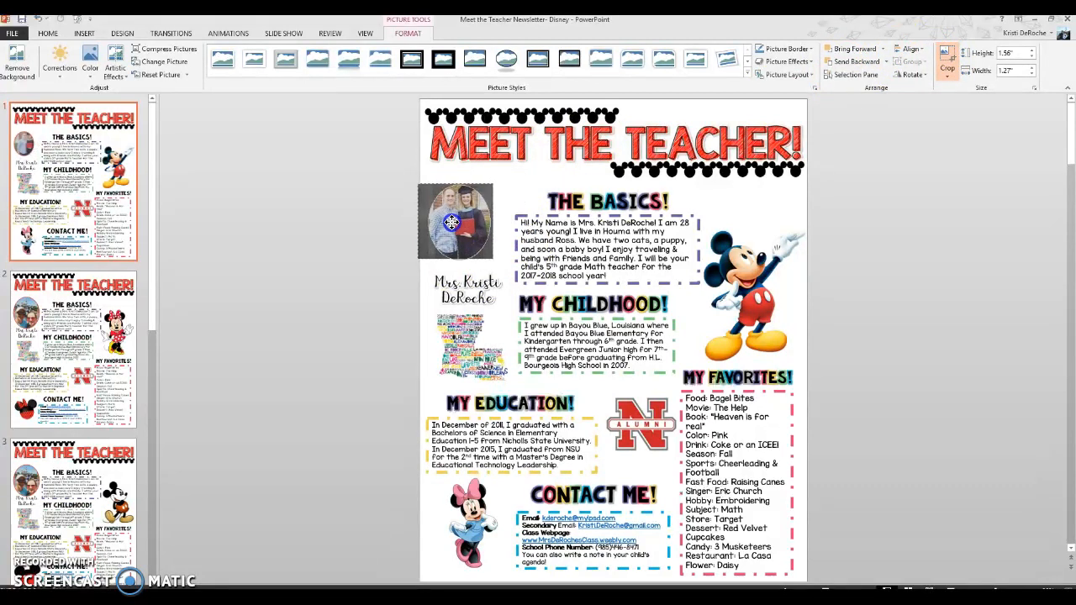
left_click(945, 55)
mouse_move(461, 232)
left_mouse_down()
mouse_move(509, 282)
mouse_move(476, 236)
left_mouse_up()
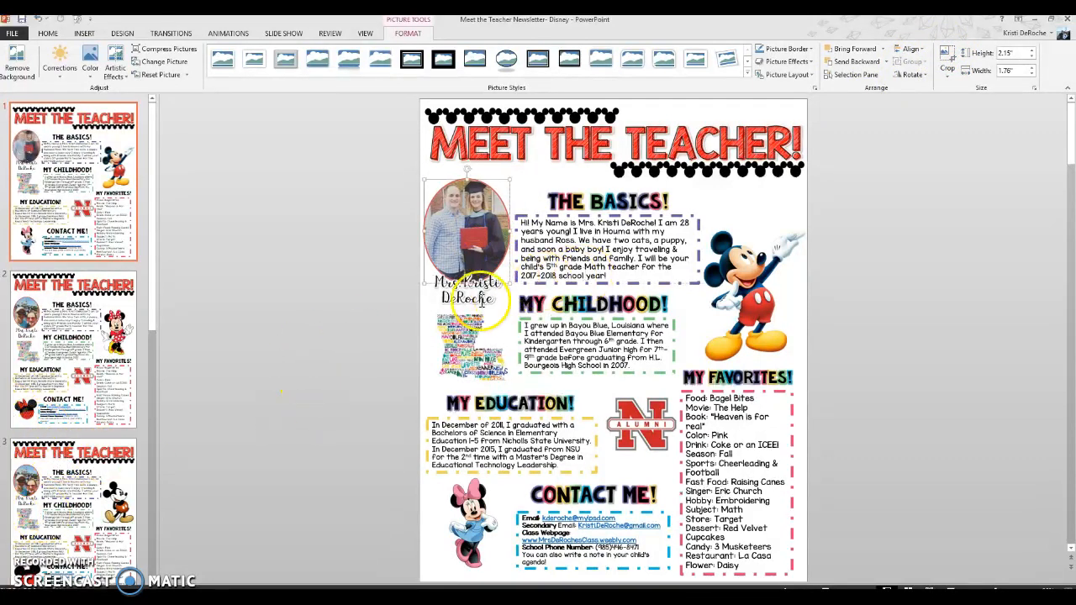
left_click(490, 304)
left_click(467, 296)
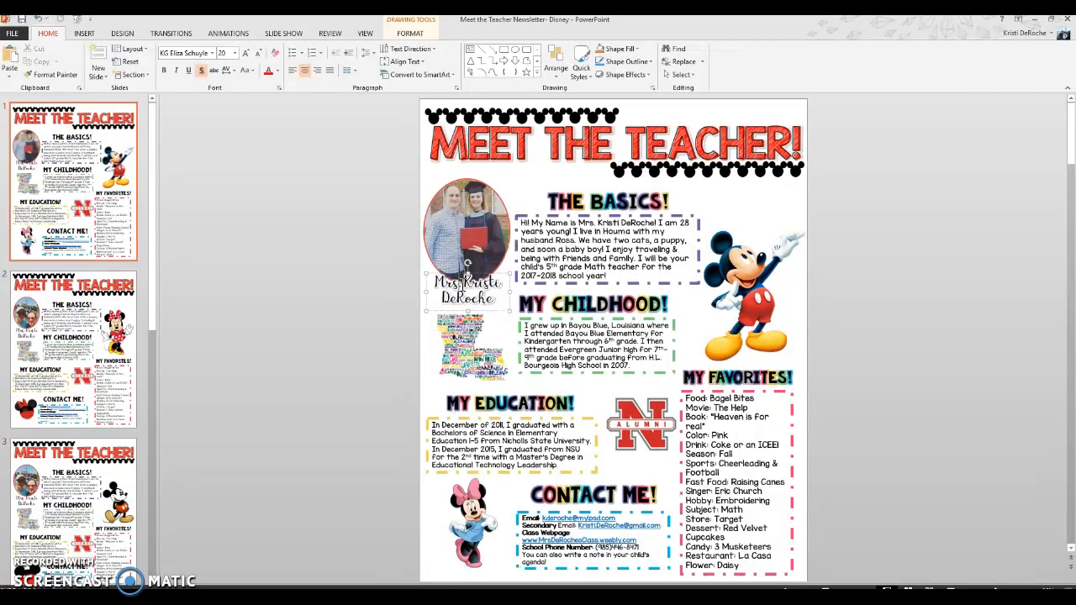
Step: Replace the whole "THE BASICS!" heading text with "FACTS ABOUT"
left_click(620, 202)
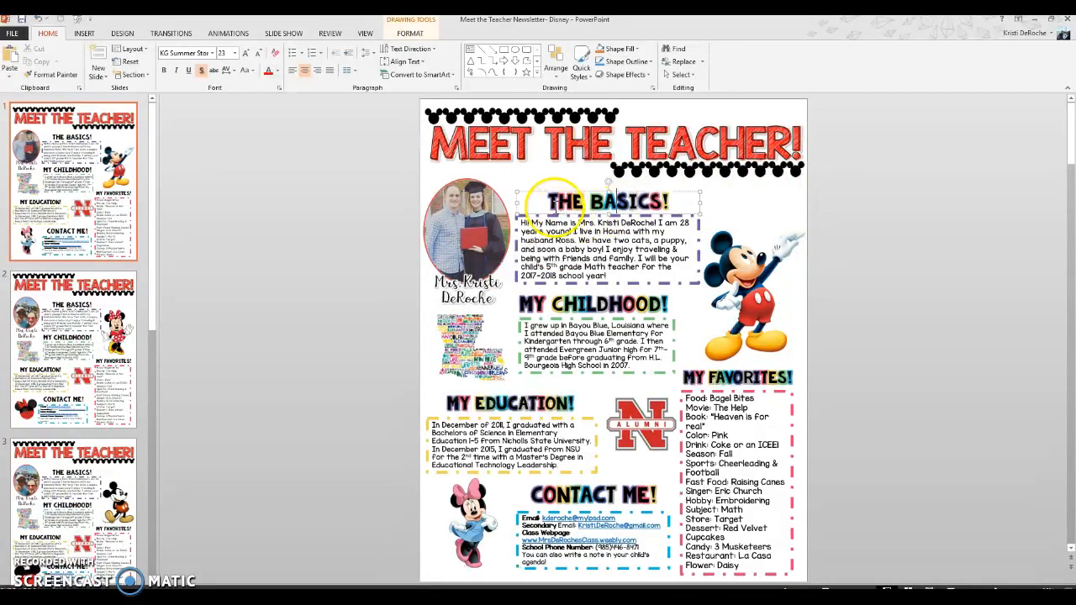
left_click_drag(669, 202, 555, 212)
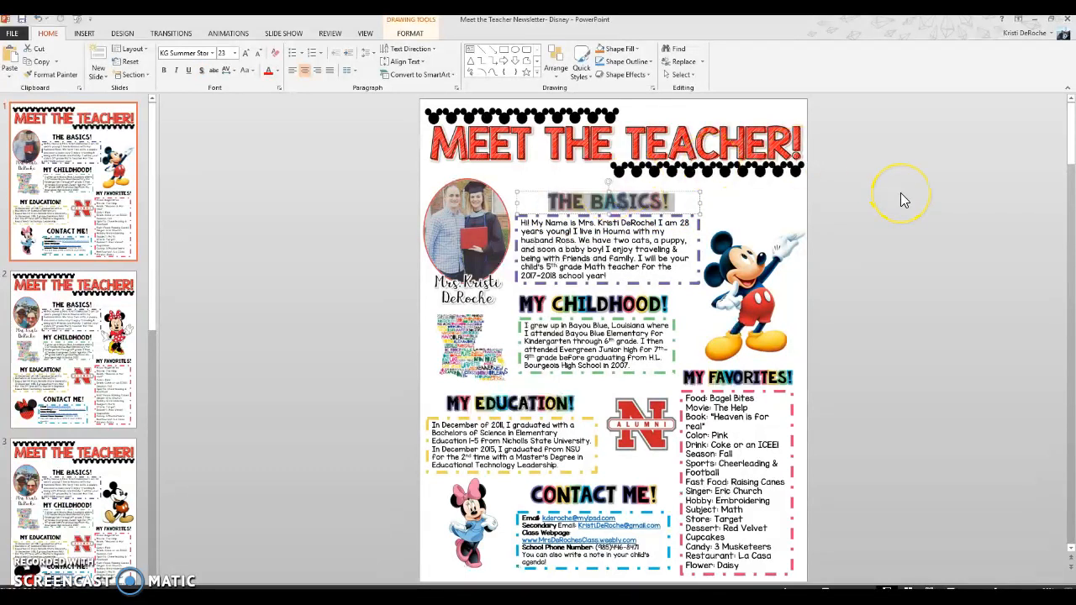
type("FACTS ABOTU")
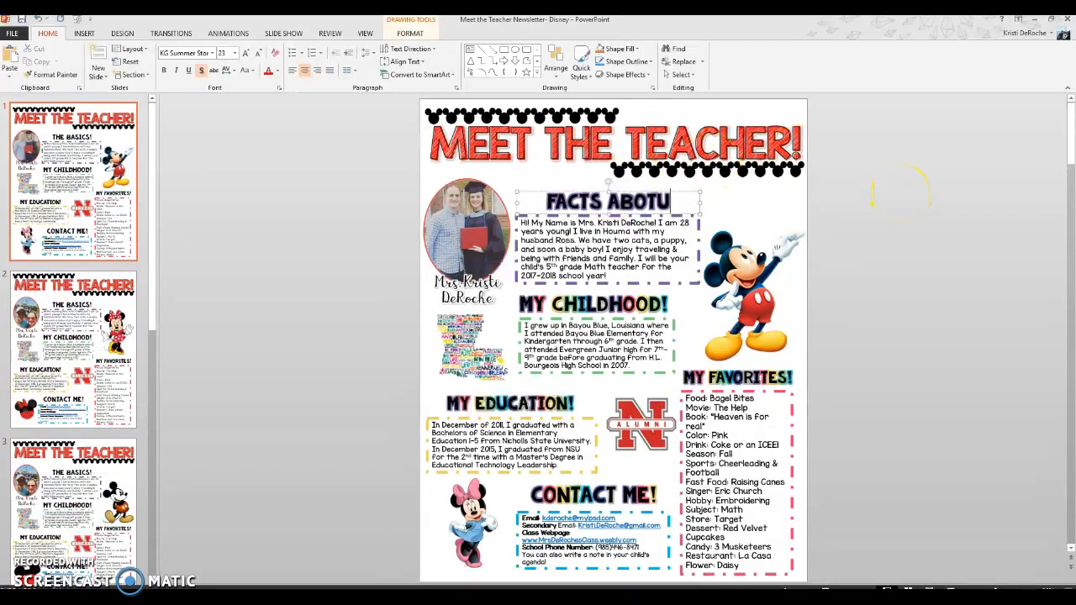
key("BackSpace")
key("BackSpace")
type("UT")
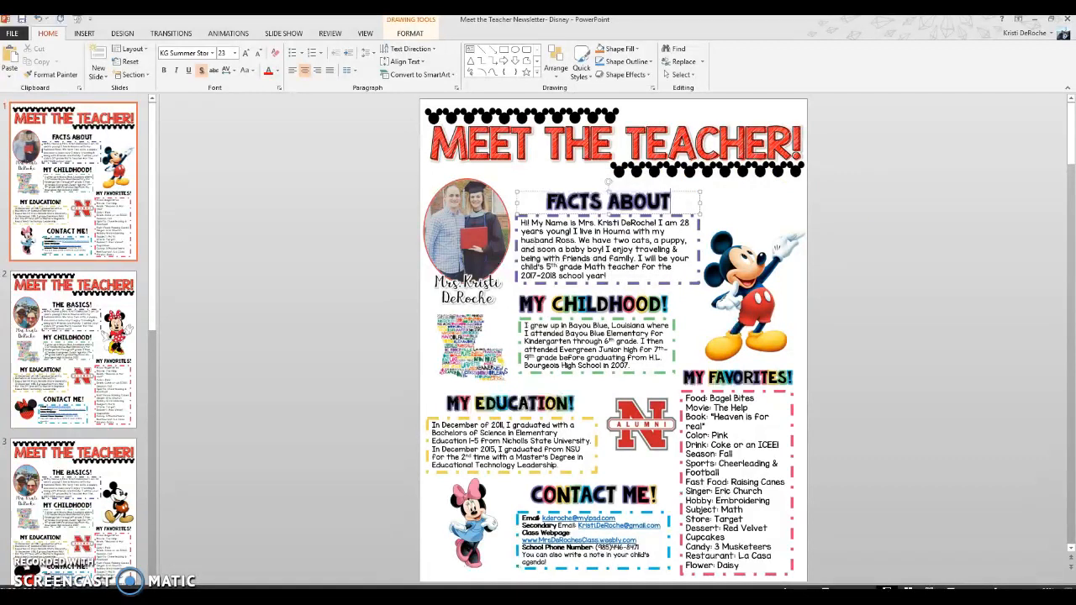
Step: Undo the heading text replacement, and redo the photo move that was undone along with it
key("ctrl+z")
key("ctrl+z")
key("ctrl+z")
key("ctrl+z")
key("ctrl+z")
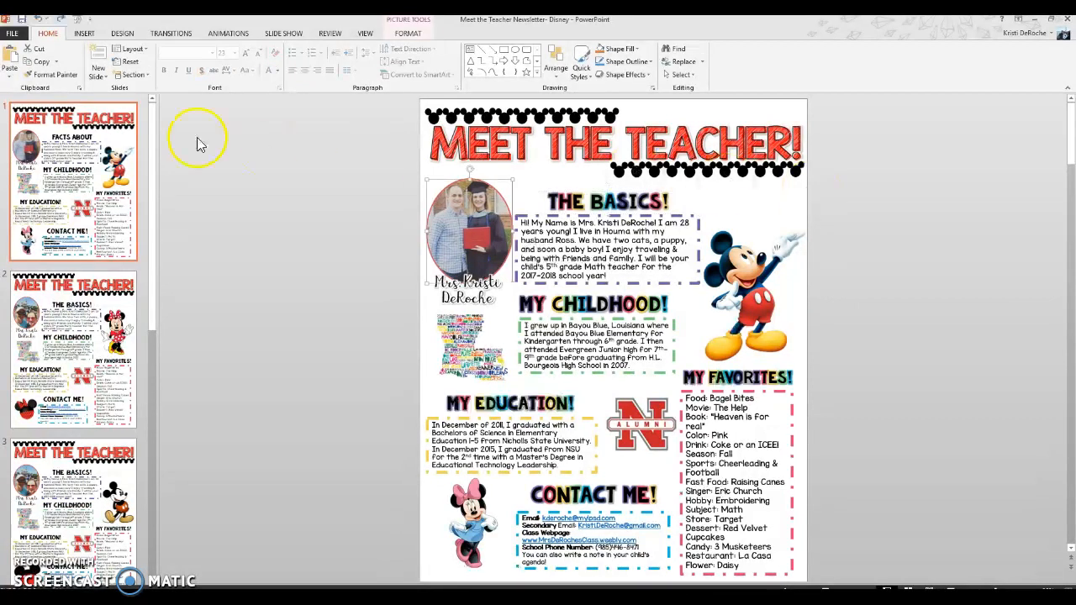
left_click(63, 24)
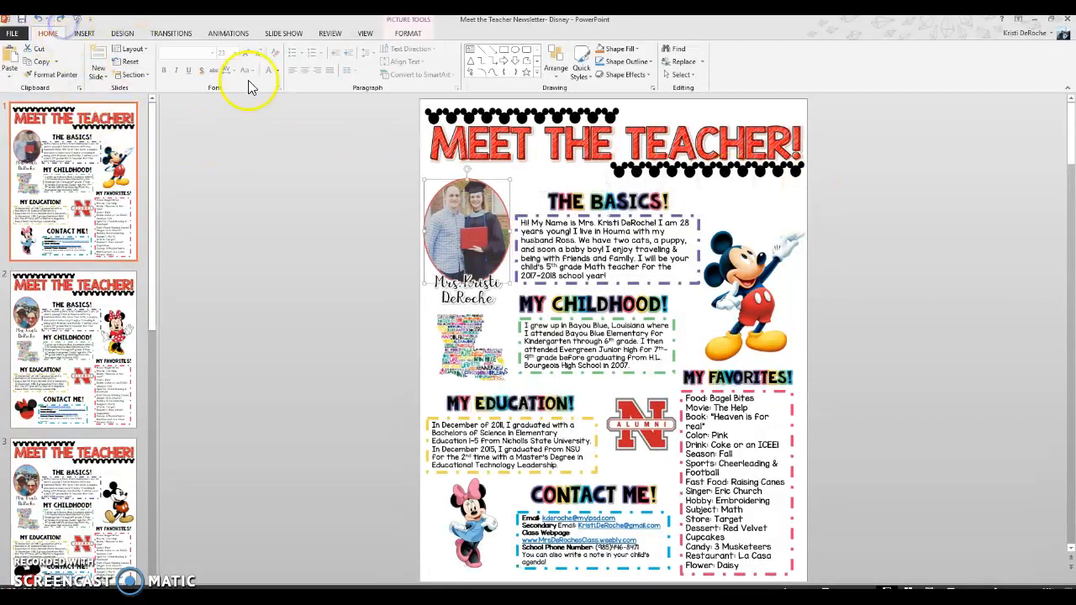
Step: Replace "THE" in the "THE BASICS!" heading with "FAC" one letter at a time, keeping each letter's colour
left_click(558, 199)
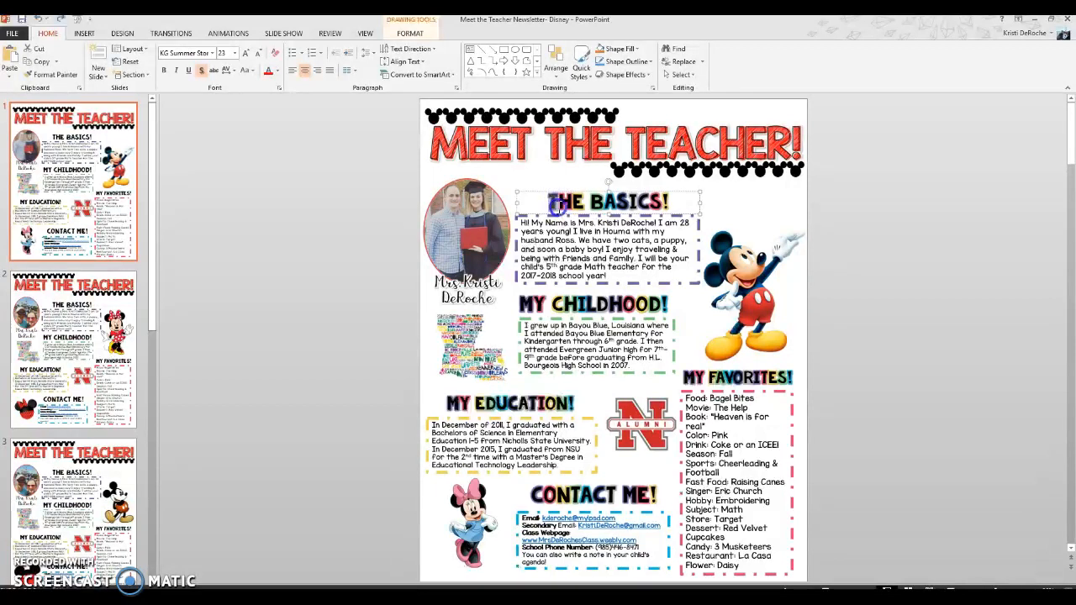
left_click(596, 207)
left_click(542, 205)
left_click(561, 203)
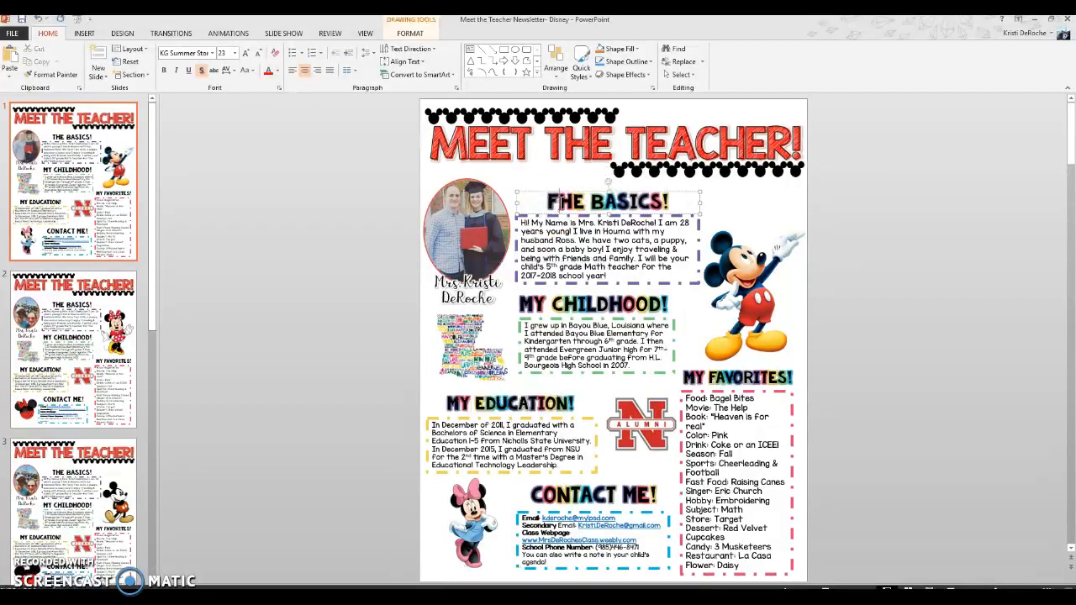
type("F")
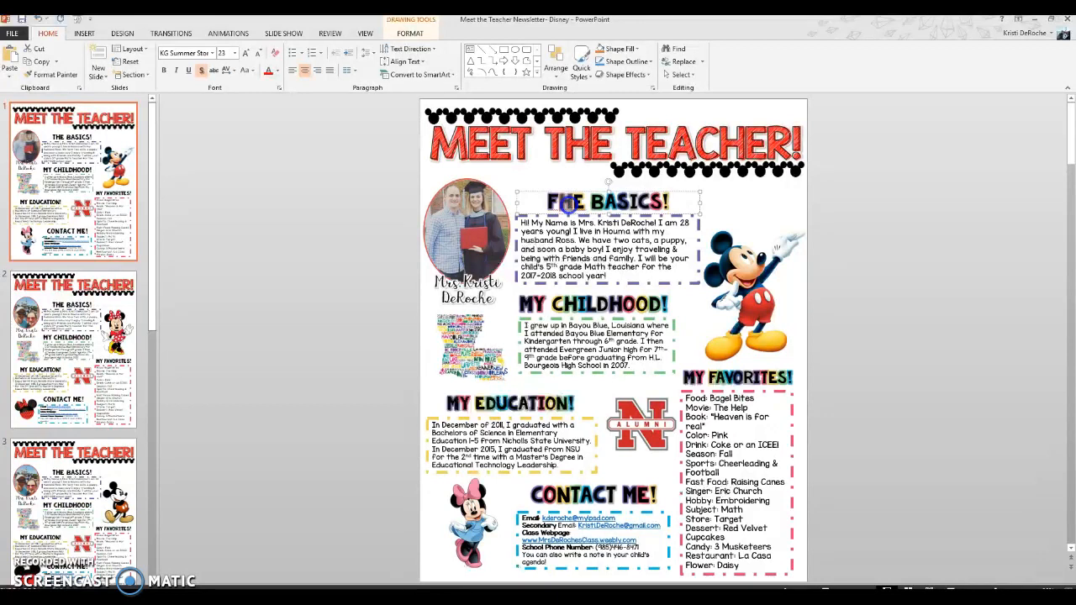
left_click(573, 202)
key("BackSpace")
type("A")
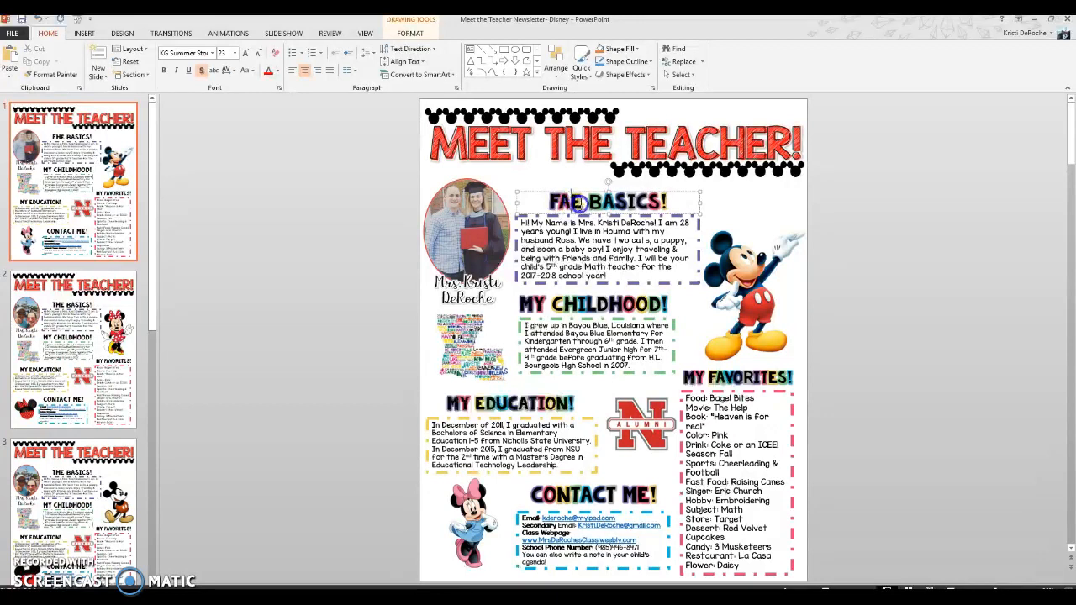
left_click(584, 202)
key("BackSpace")
type("C")
key("Delete")
Step: Replace the rest of the heading letter by letter so that it reads "FACTS ABOUT", removing the exclamation mark
left_click(592, 202)
left_click_drag(592, 202, 636, 202)
type("TS")
left_click(620, 203)
type("A")
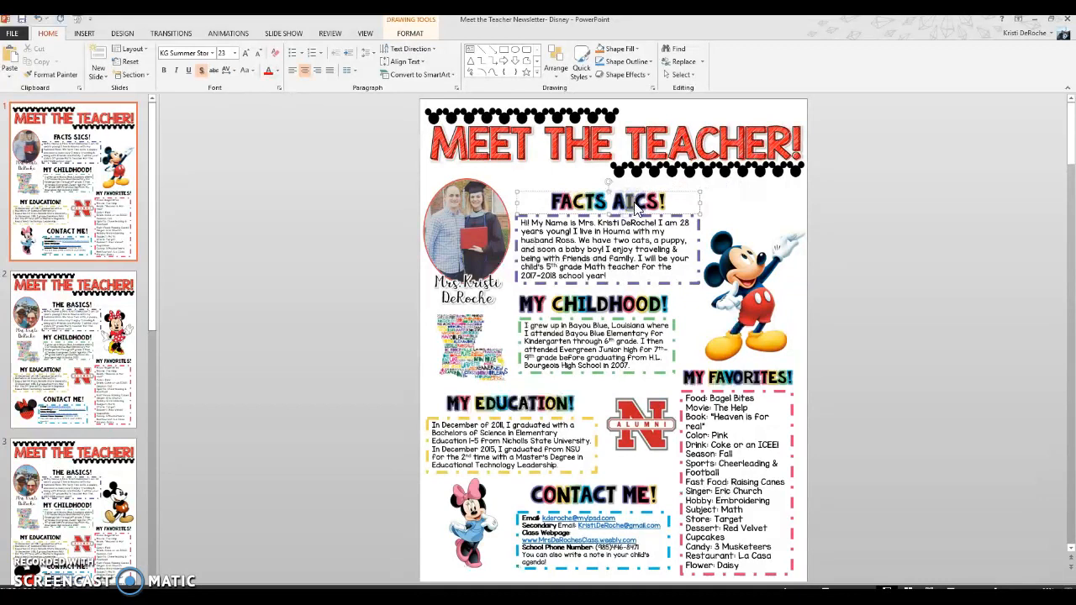
type("B")
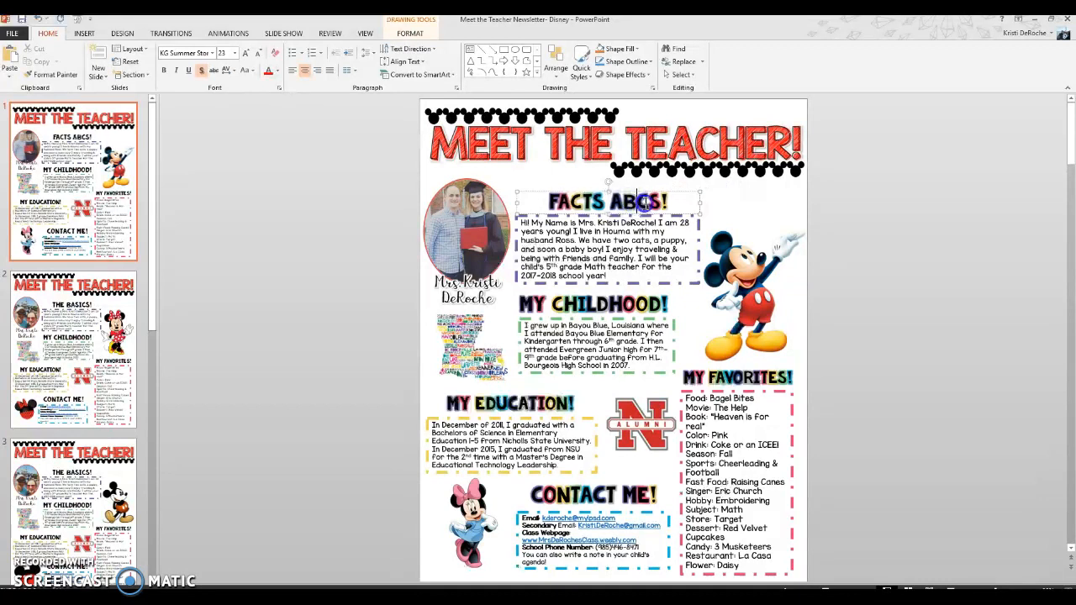
left_click_drag(644, 202, 672, 202)
type("OU")
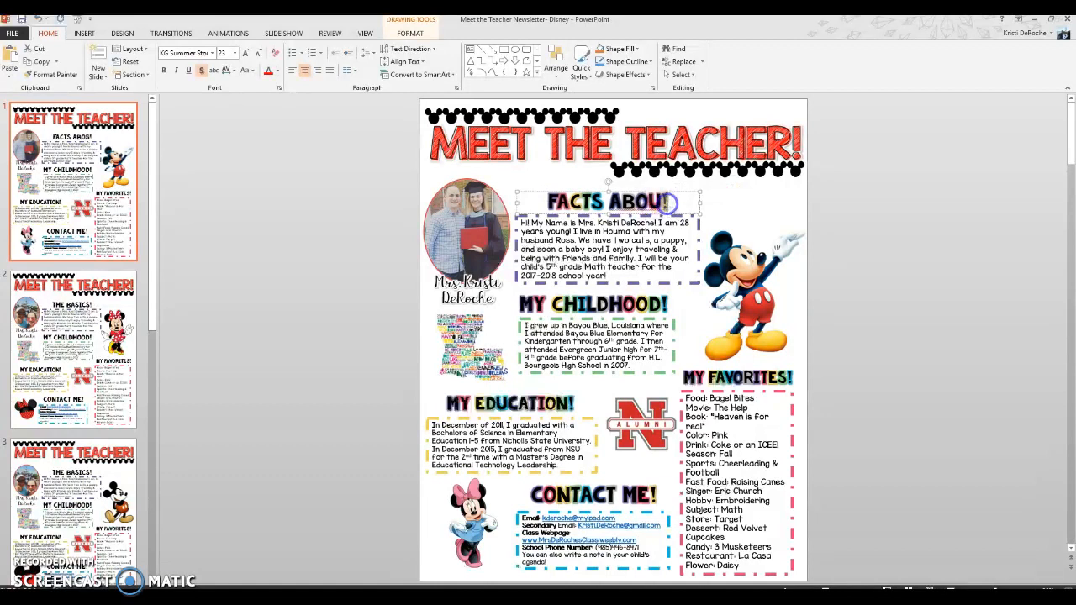
type("T")
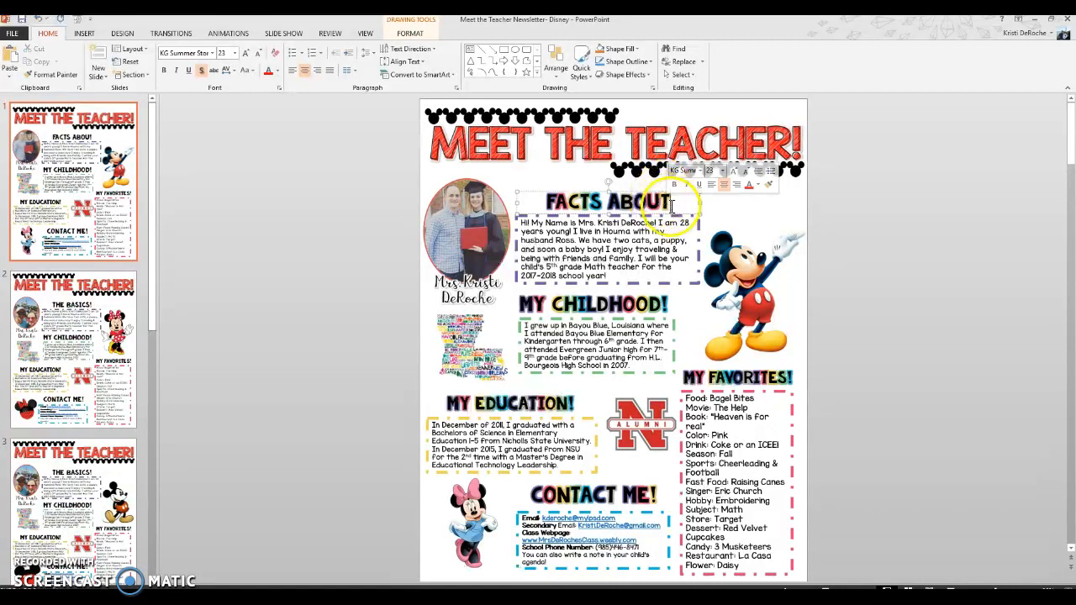
Step: Copy the multicoloured "FACTS ABOUT" text and paste a duplicate after it in the same heading box
left_click_drag(588, 204, 674, 205)
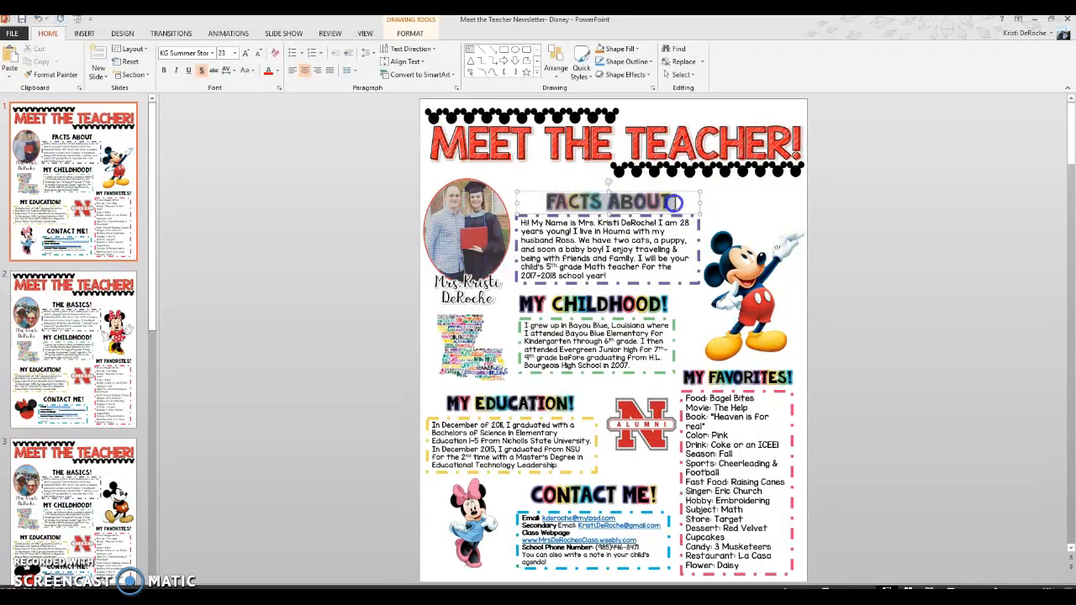
left_click(617, 202)
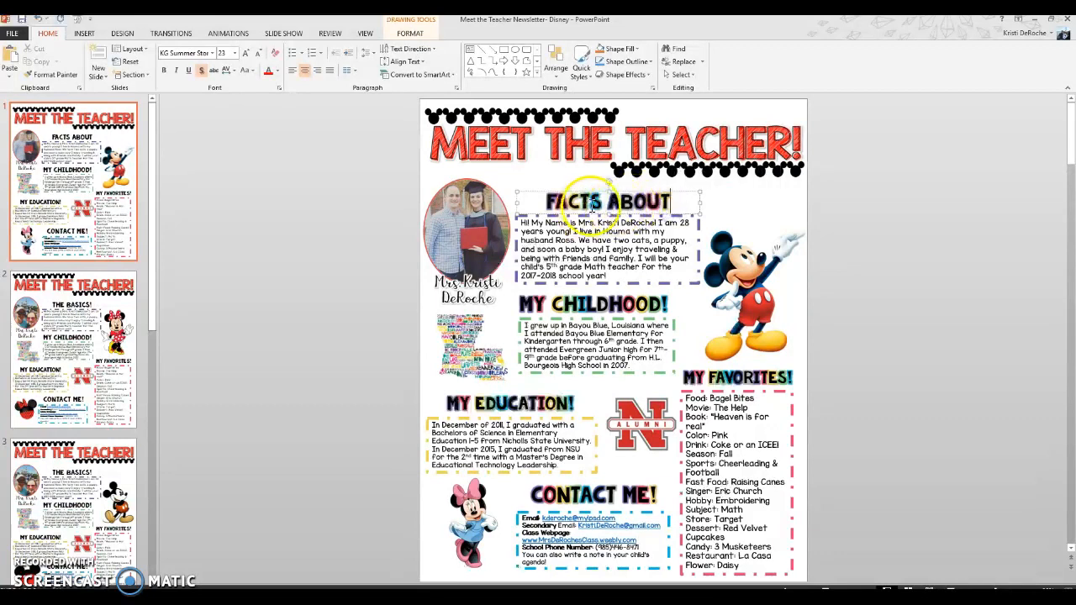
left_click_drag(585, 205, 672, 202)
key("ctrl+c")
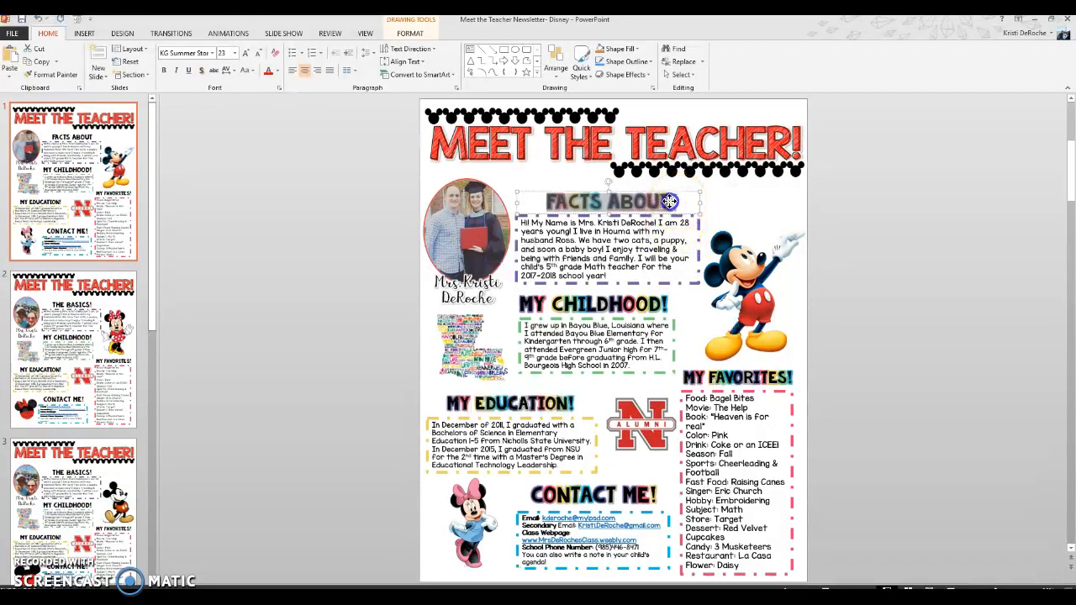
left_click(667, 201)
left_click(664, 202)
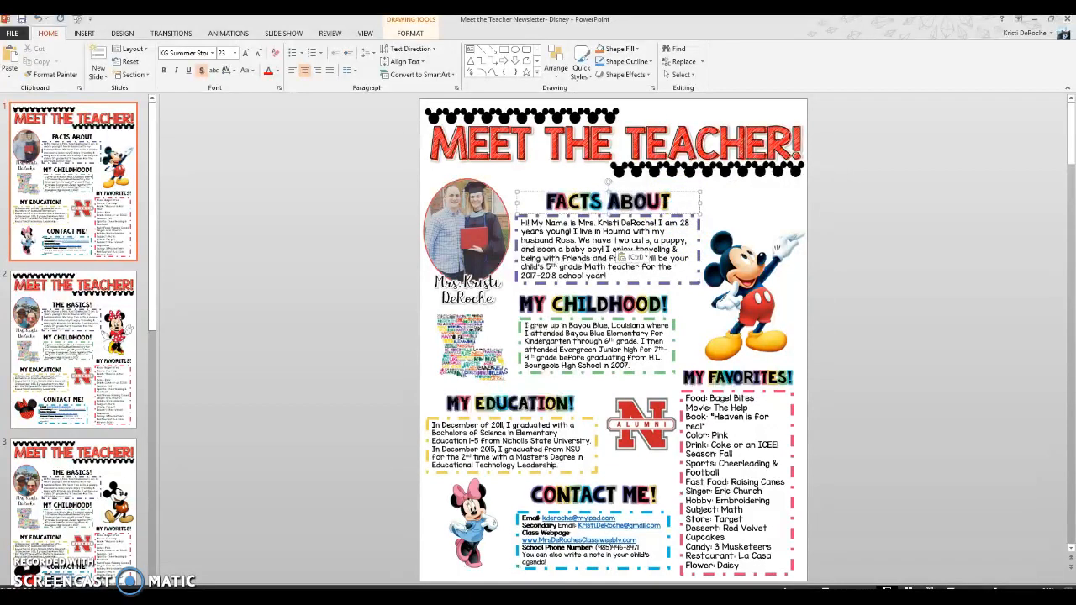
key("ctrl+v")
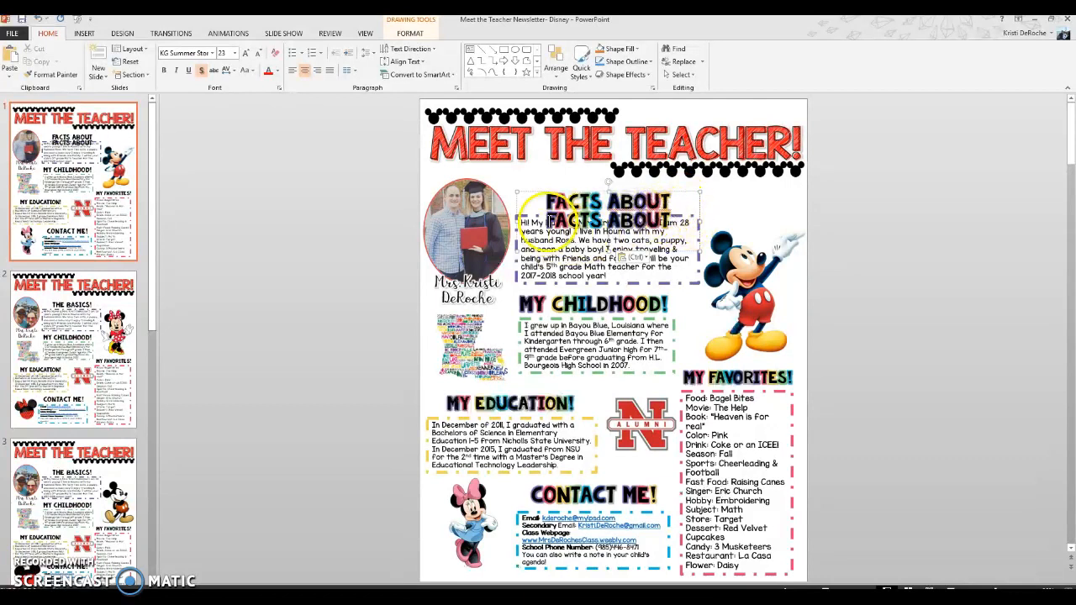
Step: Overwrite the first letters of the duplicated heading text with "MRS.", keeping the multicoloured letters
mouse_move(557, 221)
left_mouse_down()
mouse_move(547, 221)
mouse_move(560, 226)
left_mouse_up()
type("MR")
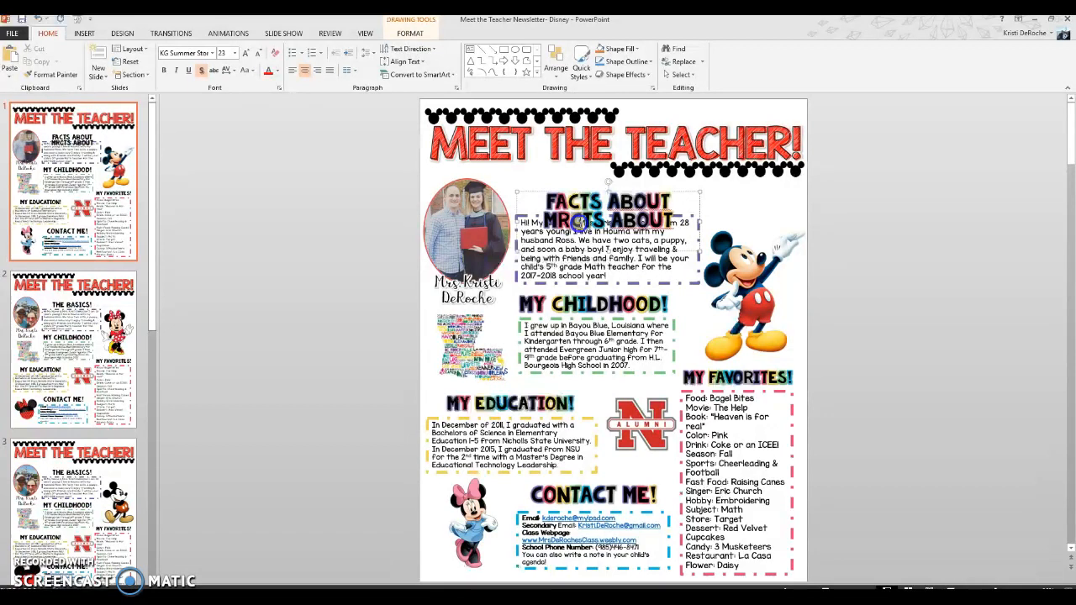
type("S")
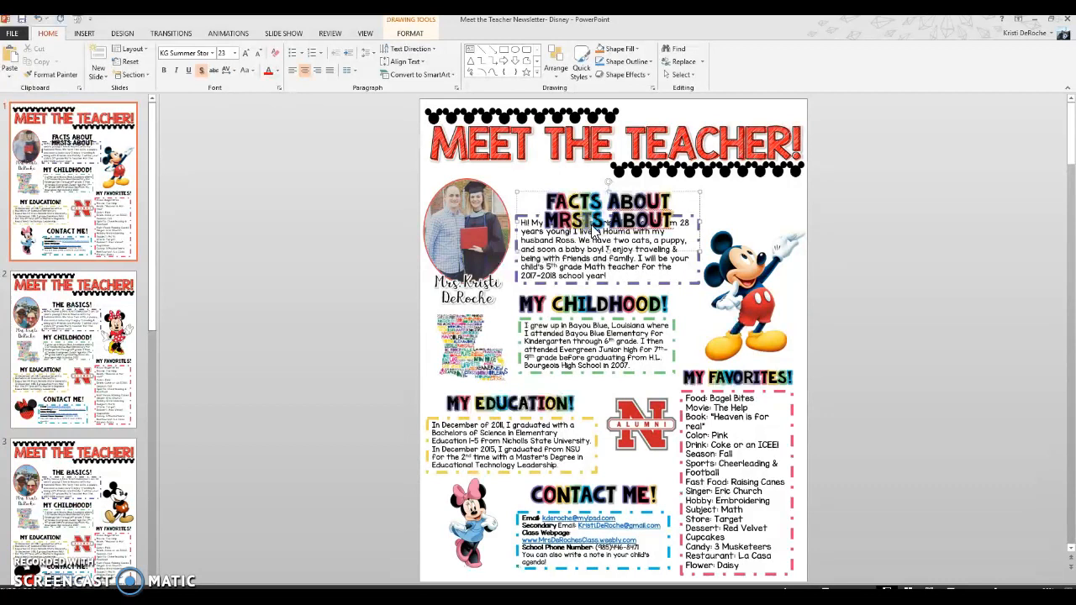
key("Delete")
type(".")
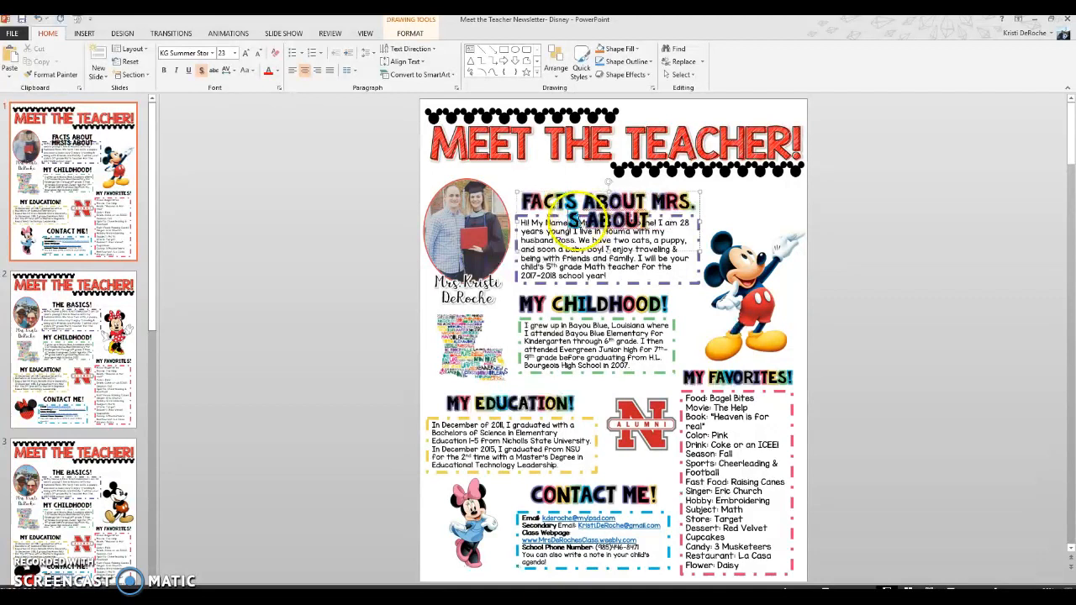
Step: Overwrite the remaining duplicated letters one at a time with the beginning of the teacher's surname
left_click_drag(581, 220, 573, 220)
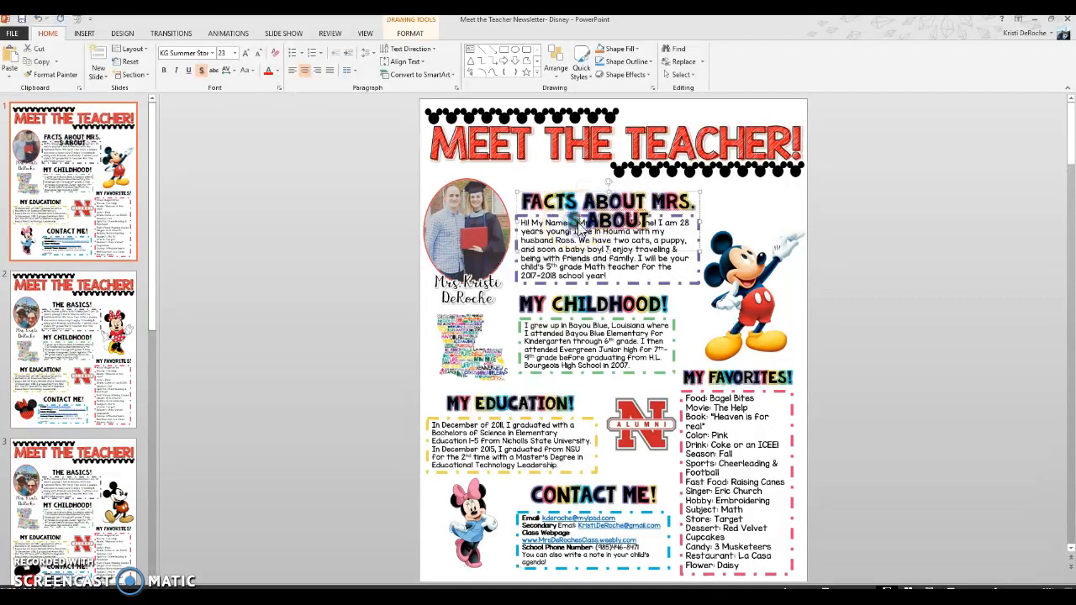
type("D")
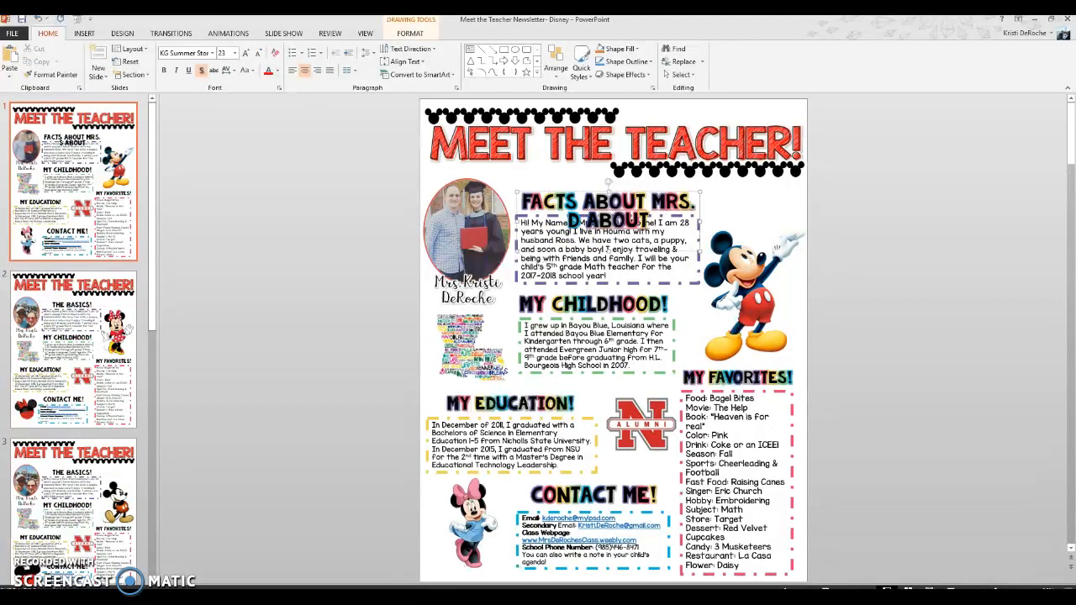
key("Delete")
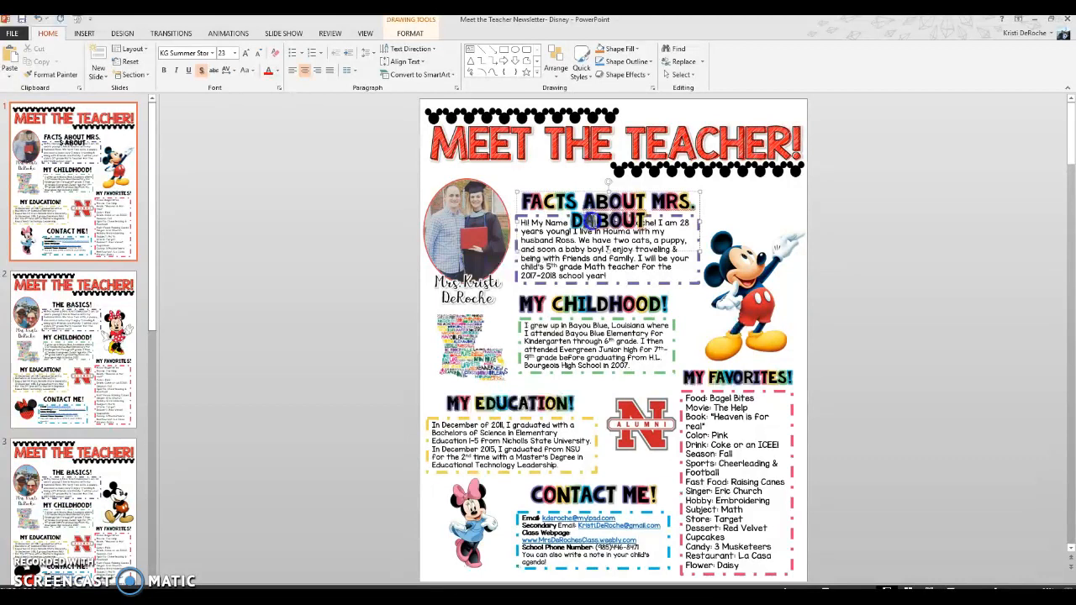
type("E")
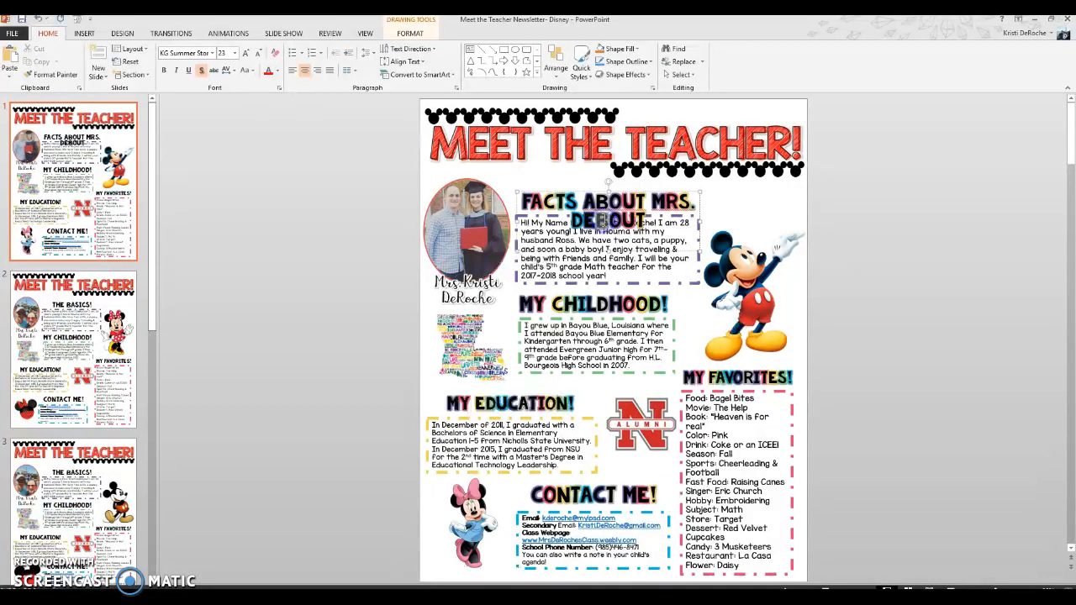
type("ROC")
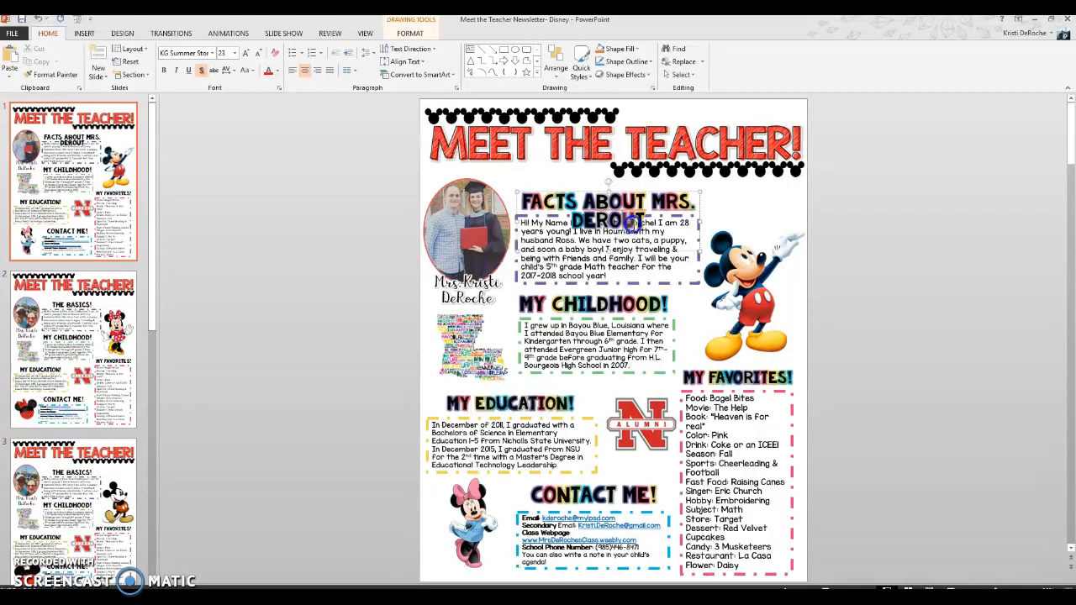
left_click(633, 224)
key("BackSpace")
type("C")
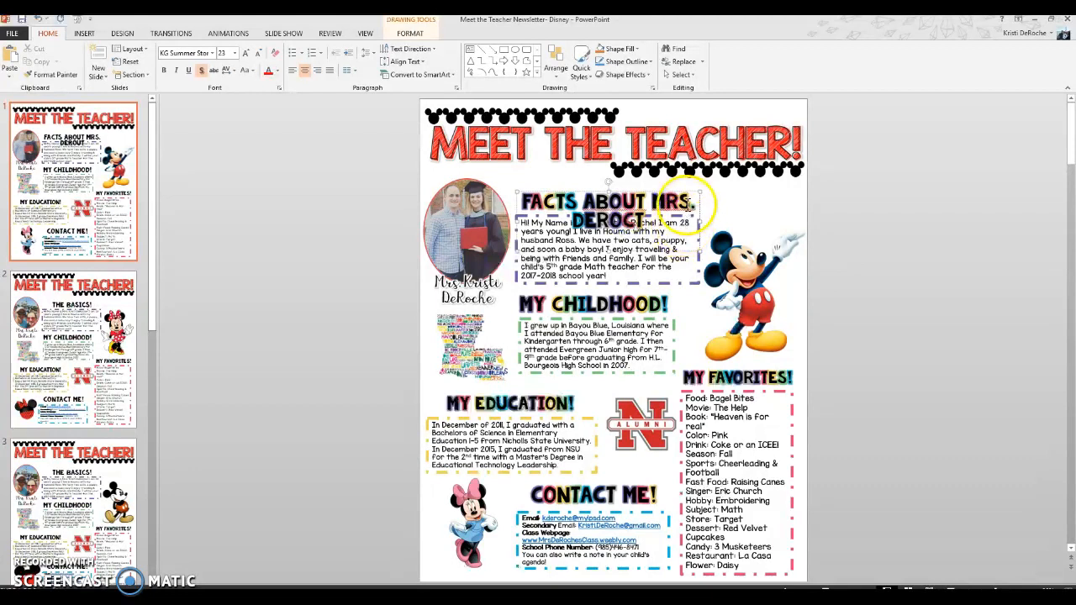
Step: Undo all the letter-by-letter heading edits back to "THE BASICS!", along with the last photo move, and deselect the photo
key("ctrl+z")
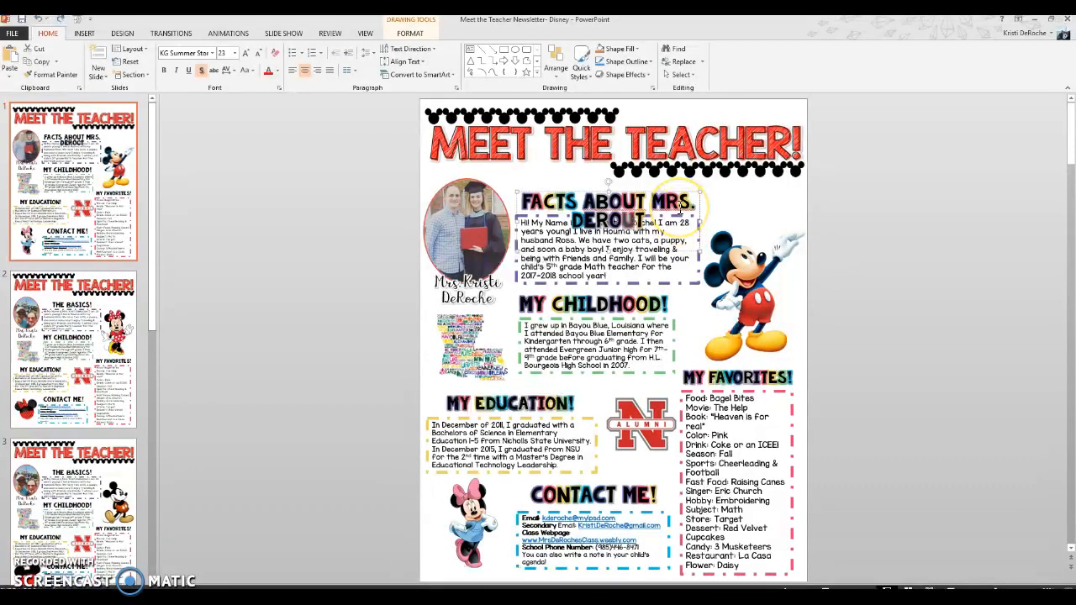
key("ctrl+z")
key("ctrl+z")
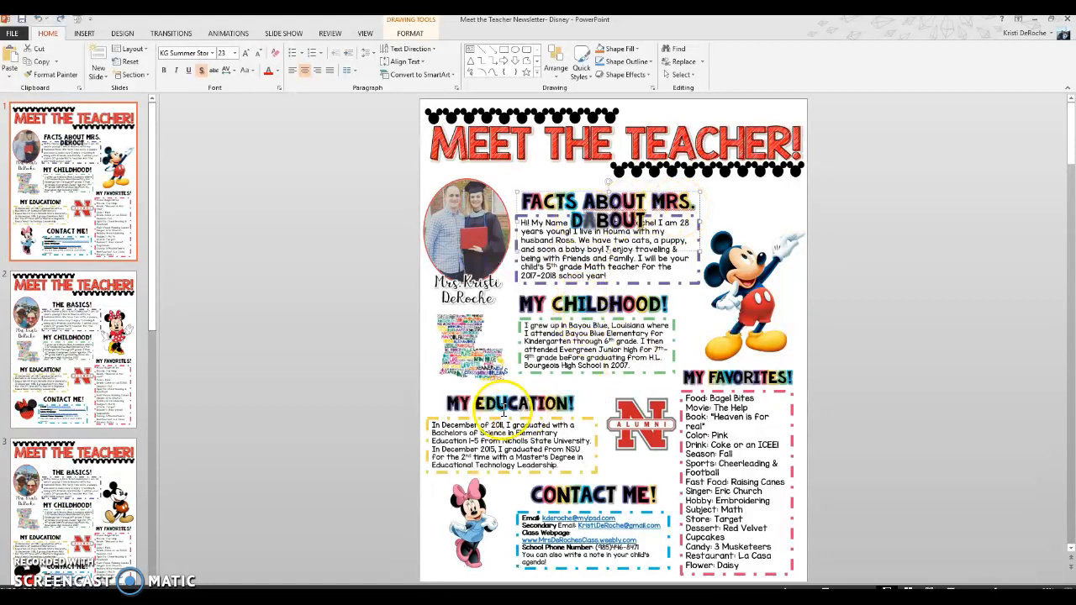
key("ctrl+z")
key("ctrl+z")
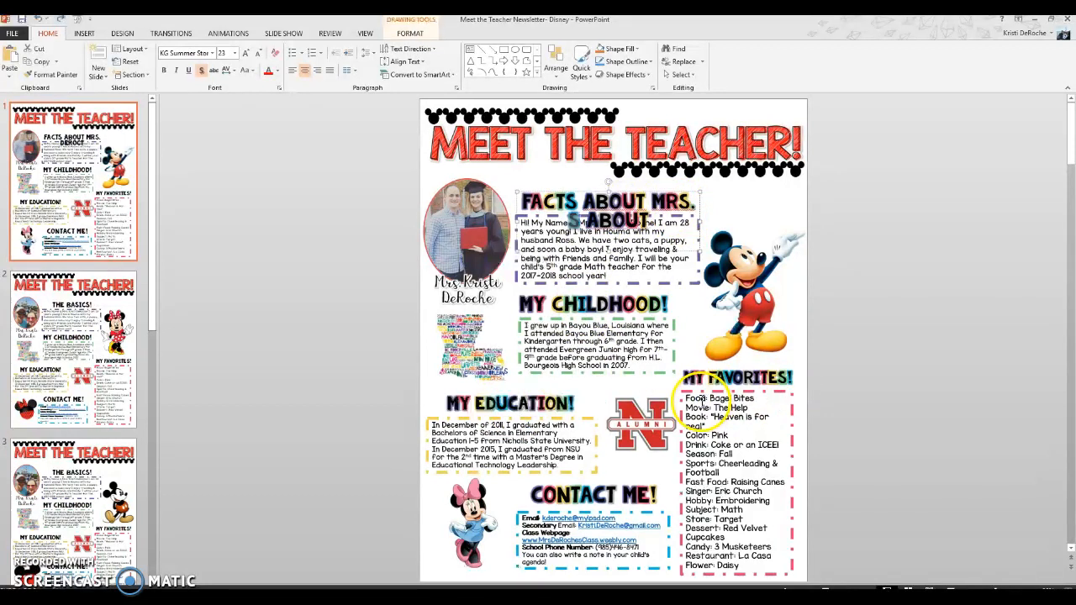
key("ctrl+z")
key("ctrl+z")
key("ctrl+z")
key("ctrl+z")
key("ctrl+z")
key("ctrl+z")
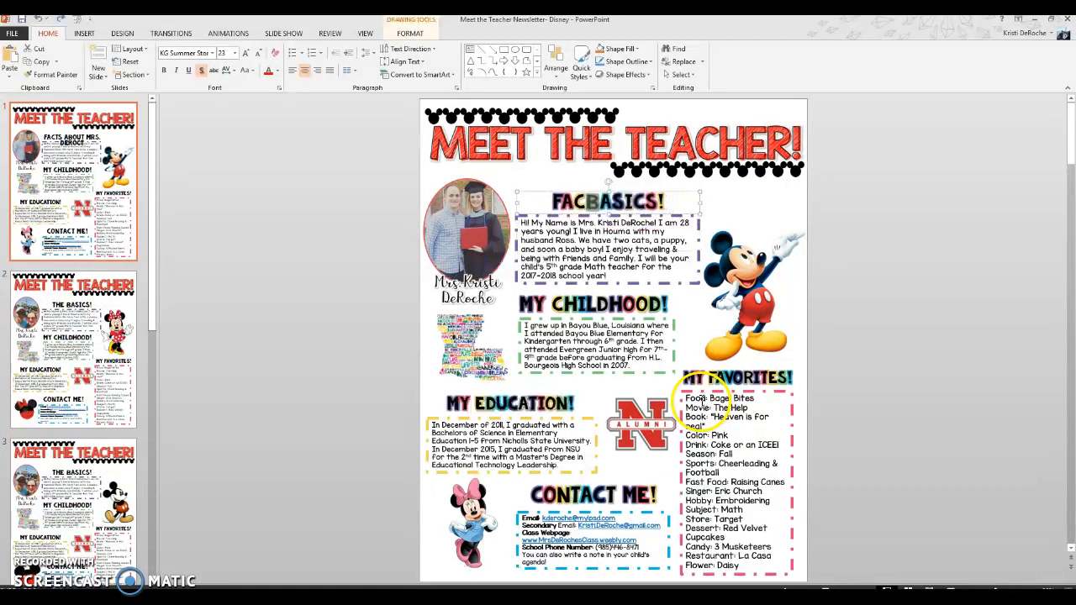
key("ctrl+z")
key("ctrl+z")
key("ctrl+z")
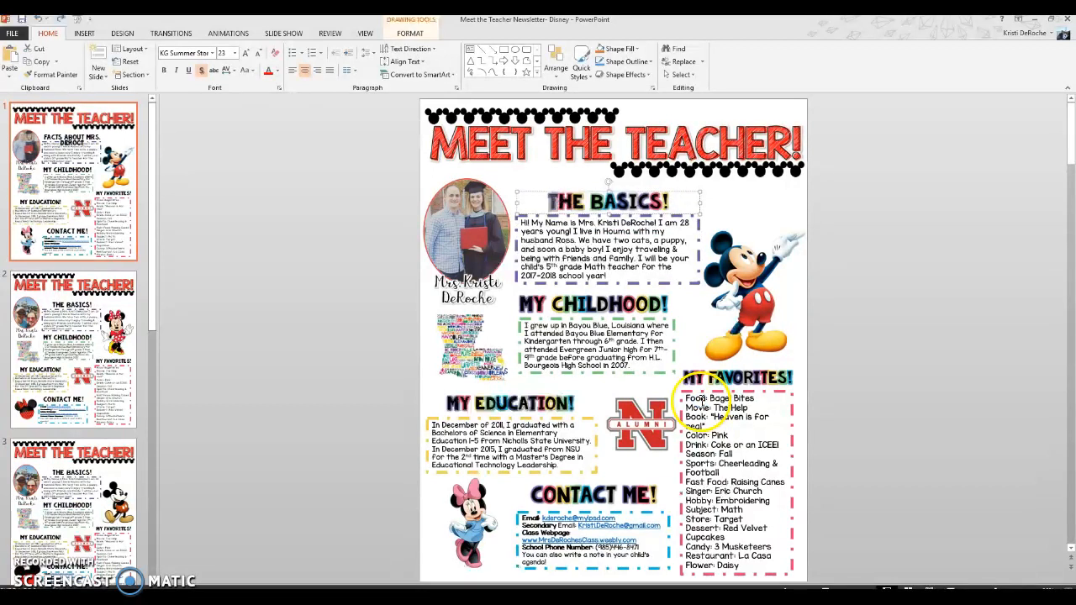
key("ctrl+z")
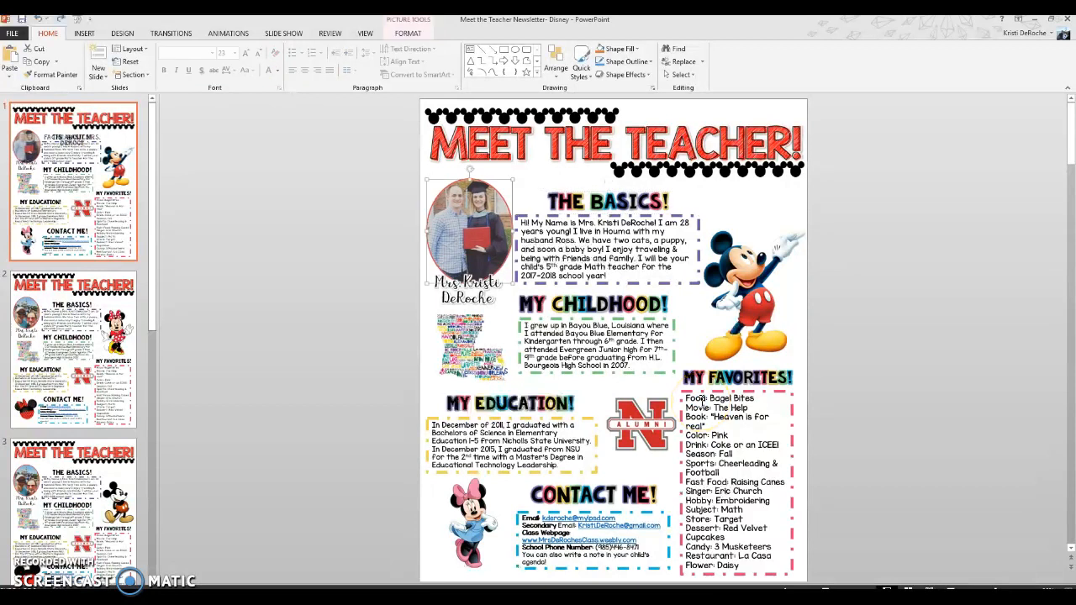
left_click(874, 375)
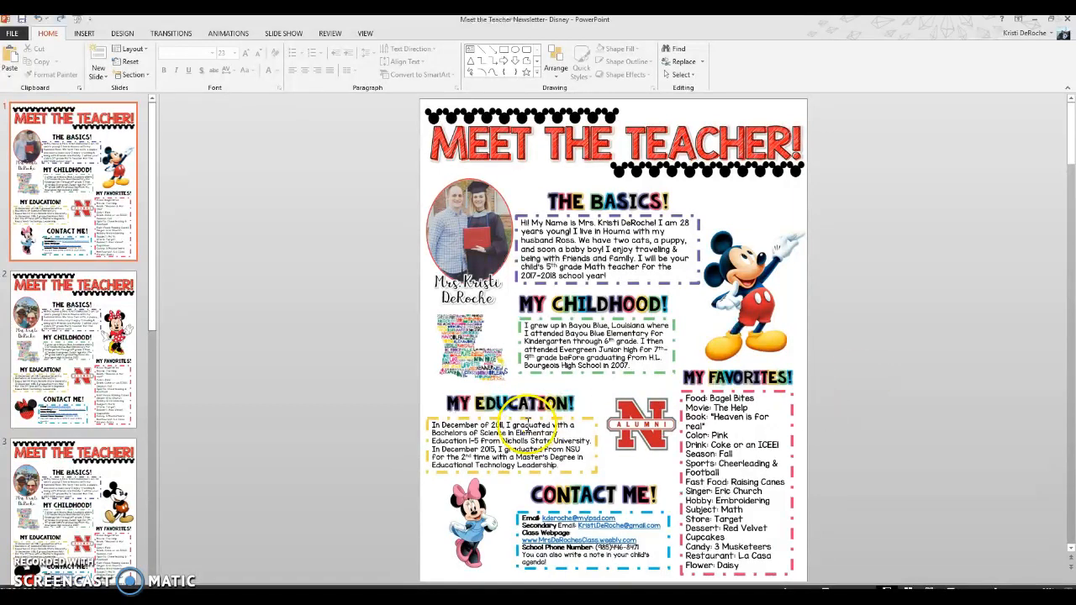
Step: Swap the red N alumni logo for the LSU picture from the Desktop folder and resize it to about 0.63 by 1.44 inches
left_click(497, 357)
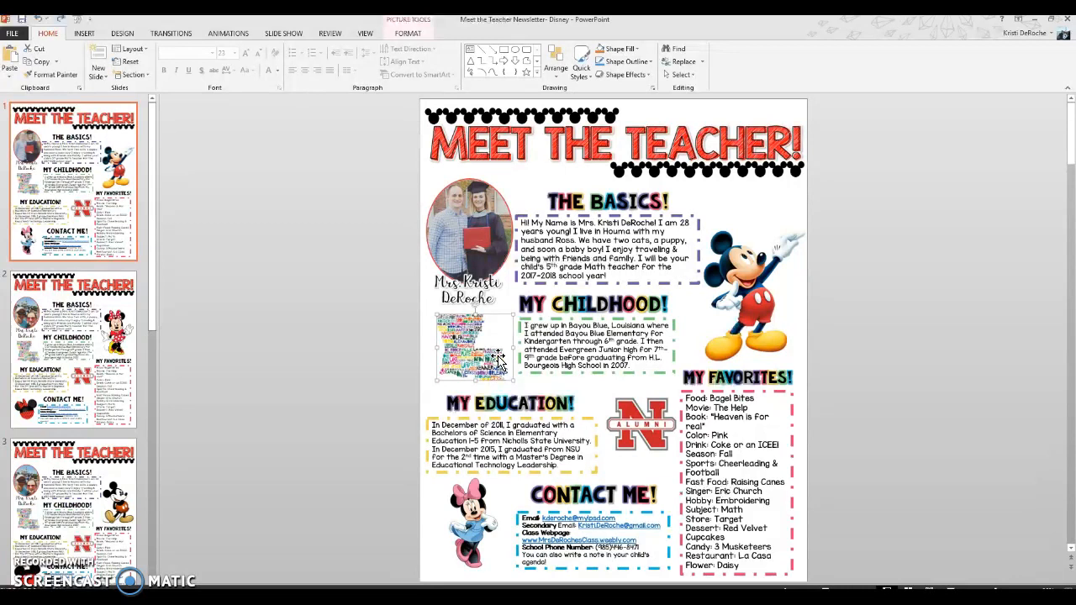
left_click(641, 427)
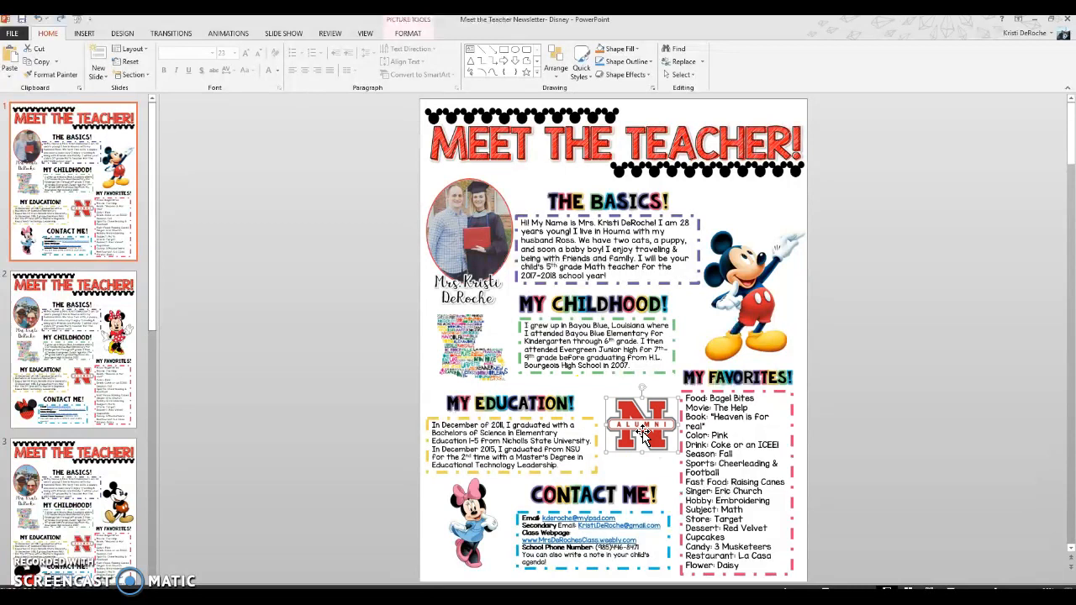
left_click(397, 23)
left_click(171, 63)
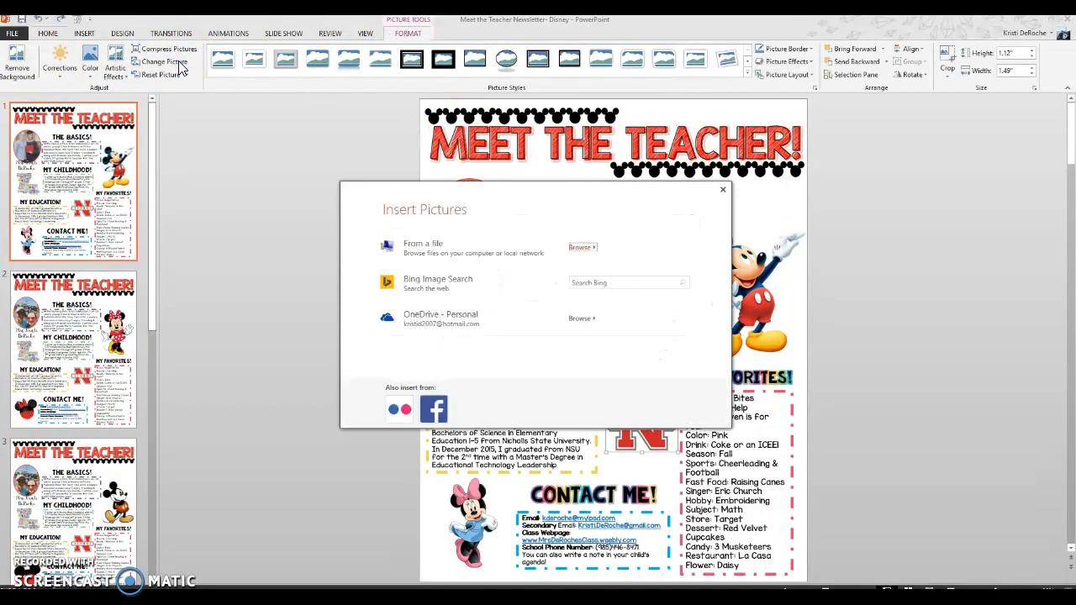
left_click(579, 248)
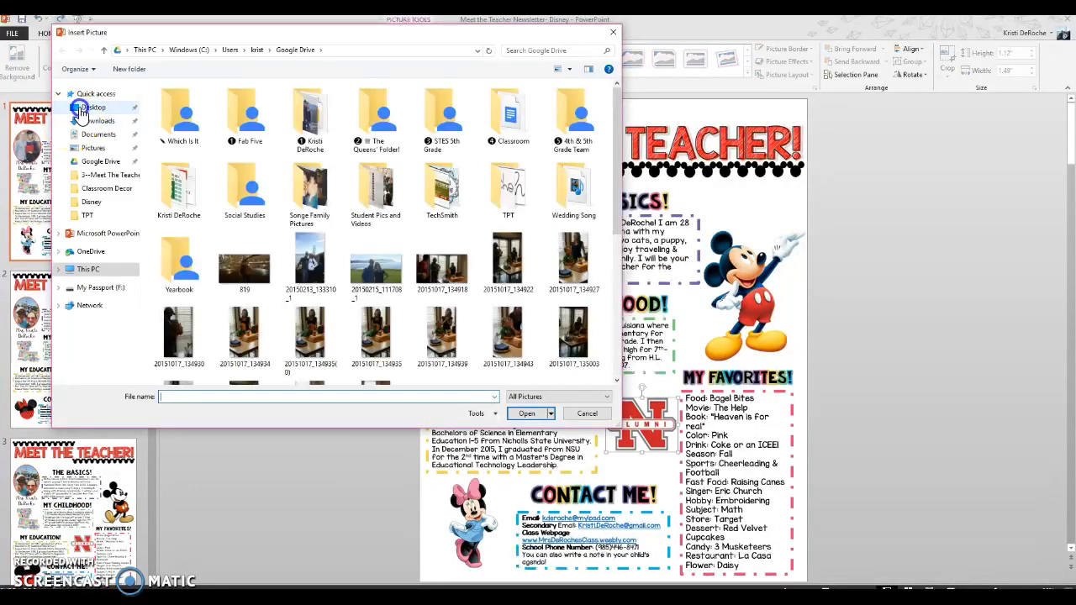
left_click(78, 108)
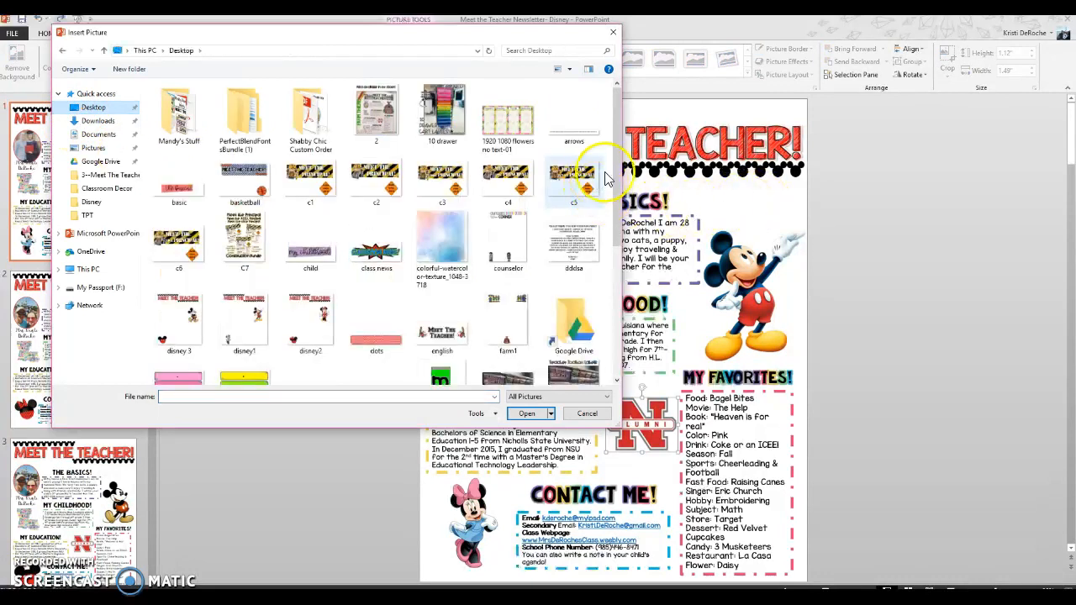
scroll(605, 312, "down", 2)
scroll(606, 312, "down", 5)
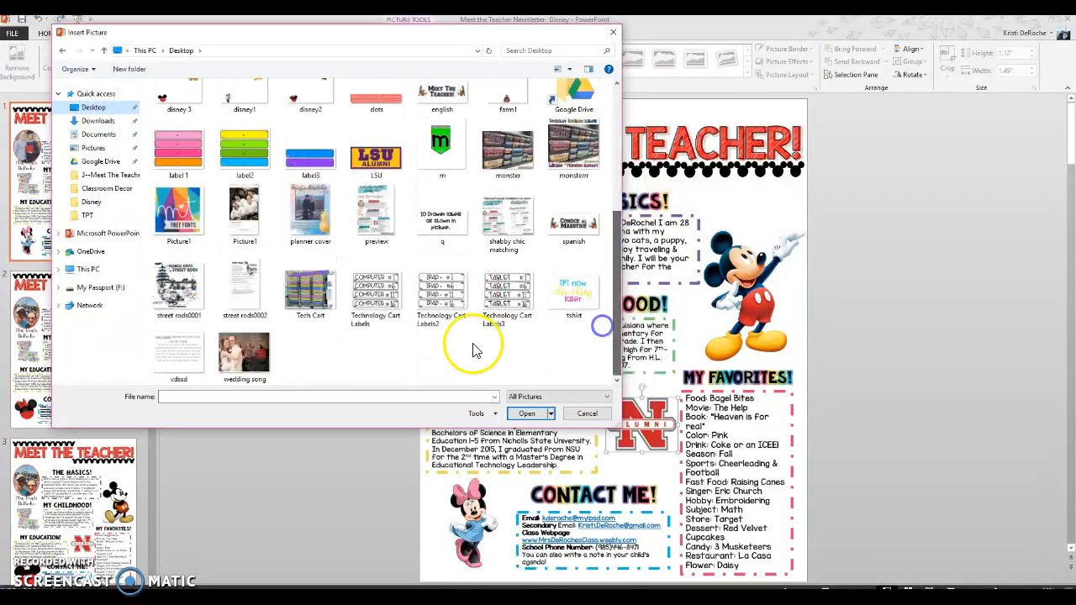
double_click(379, 168)
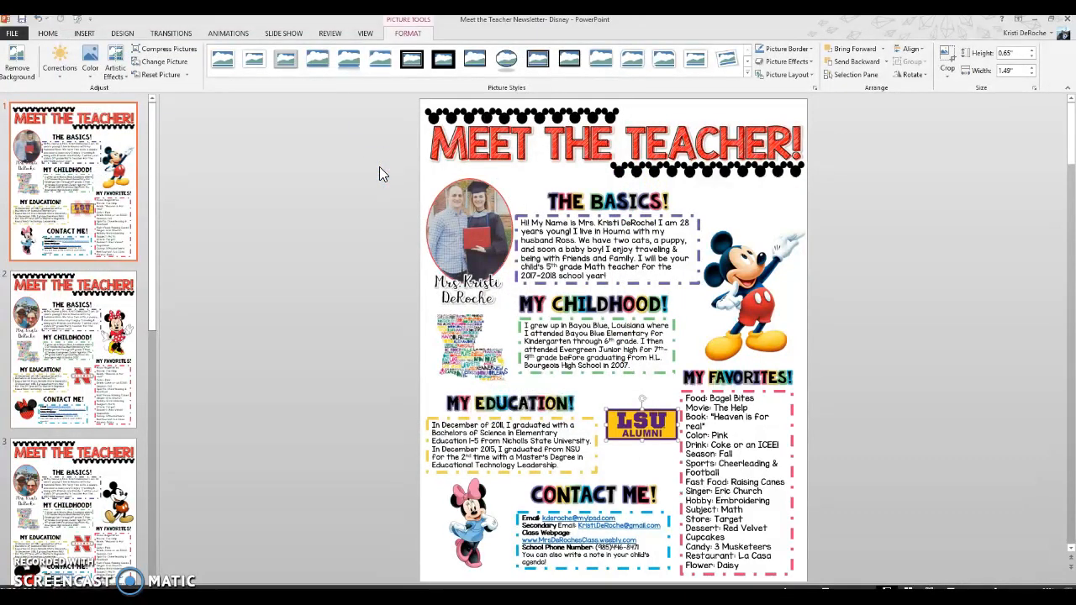
left_click(631, 422)
left_click_drag(632, 422, 605, 410)
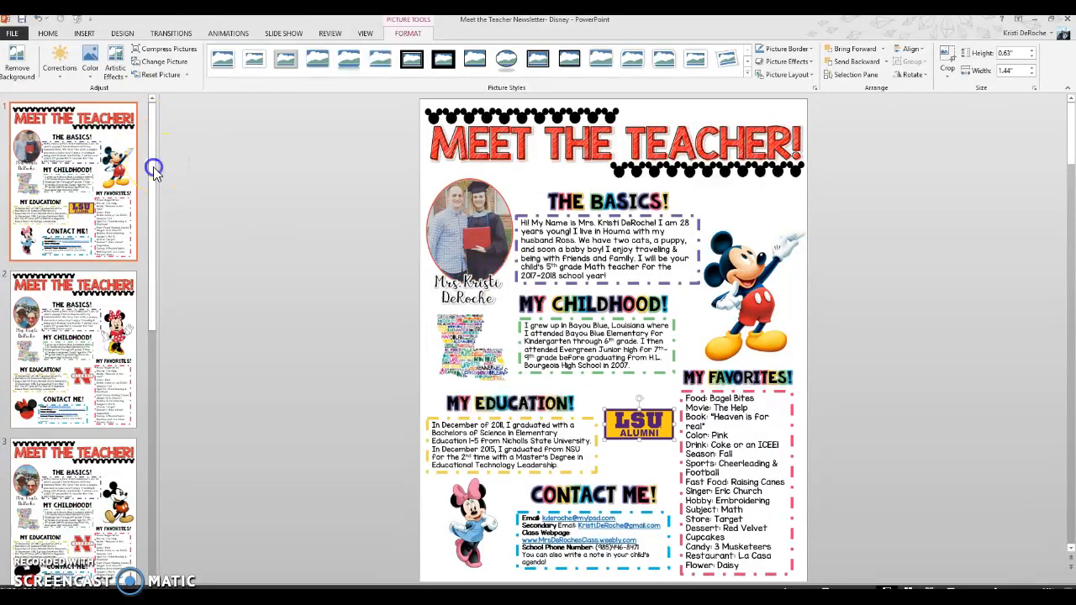
Step: Go to the Thank You slide and bring up the hyperlink options for the "Kg Summer Storm" font credit
scroll(168, 504, "down", 5)
left_click(118, 471)
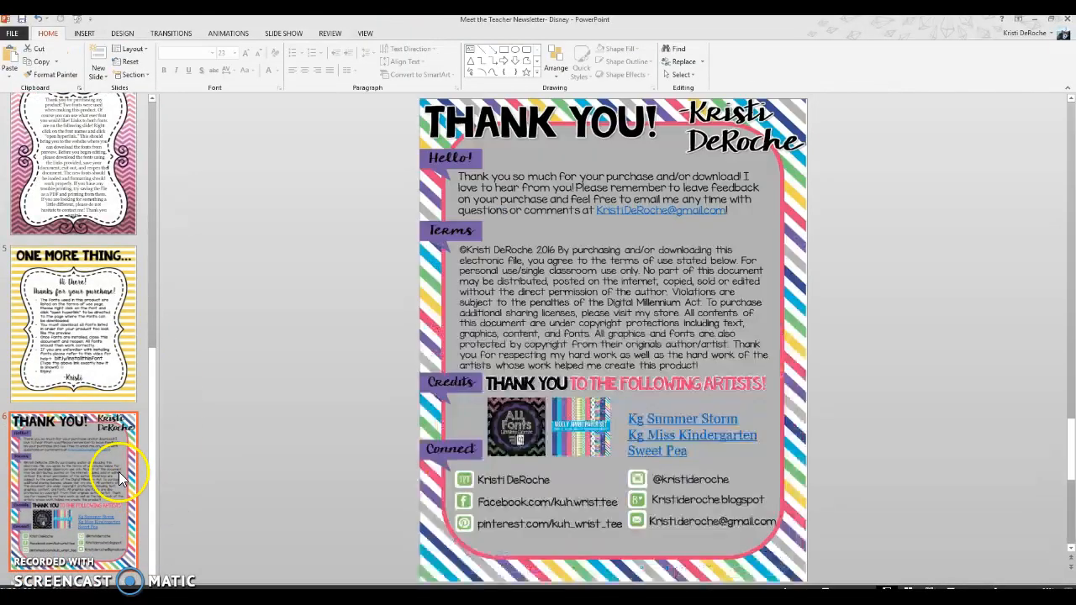
left_click(653, 417)
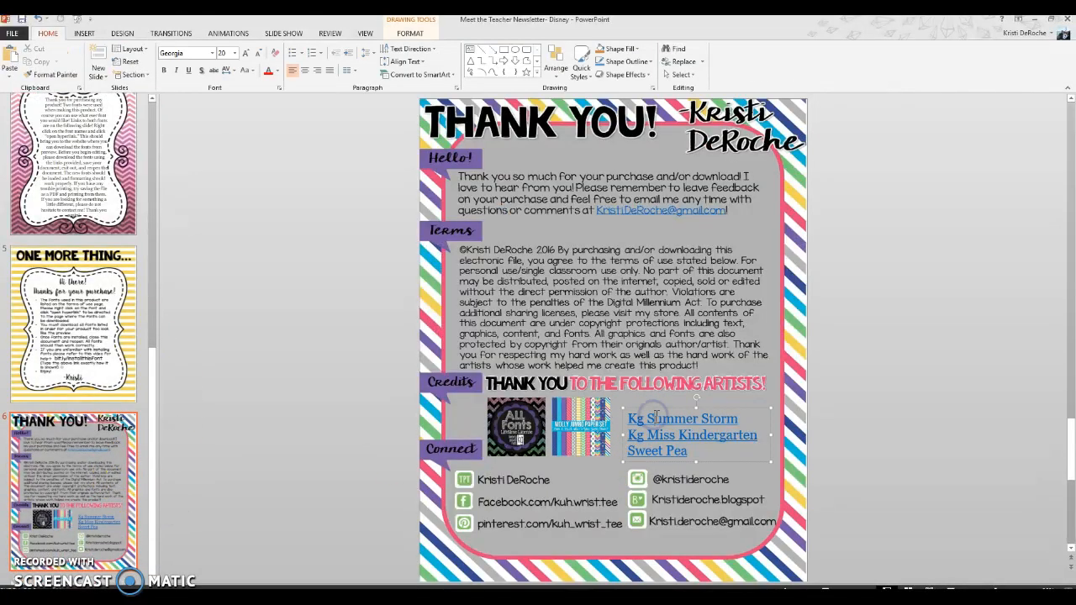
left_click(716, 423)
right_click(716, 423)
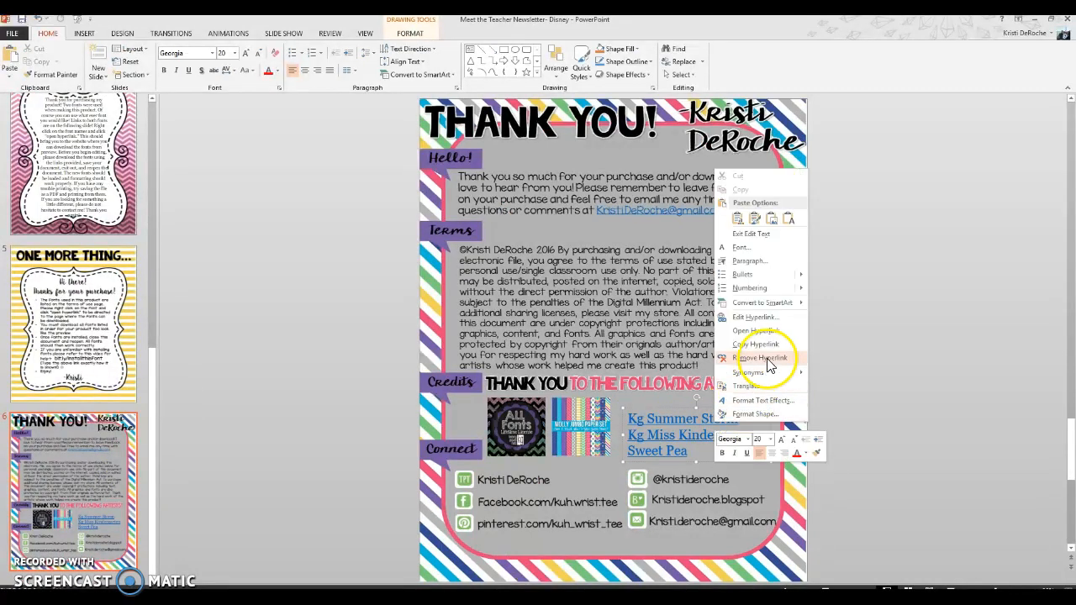